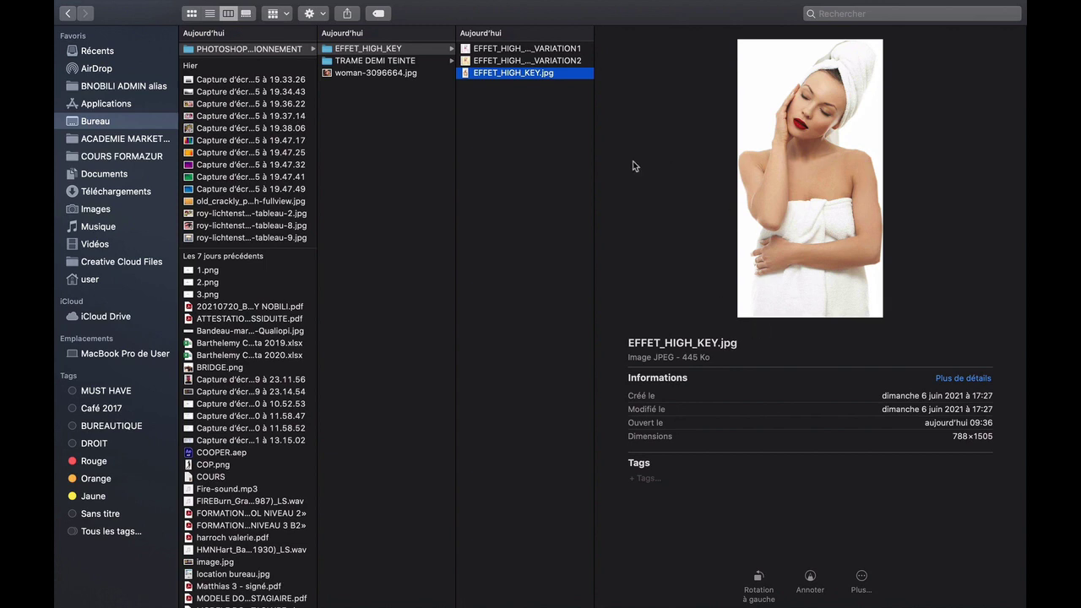
- Preview the two finished variation images, EFFET_HIGH_KEY_VARIATION1 and EFFET_HIGH_KEY_VARIATION2
left_click(492, 49)
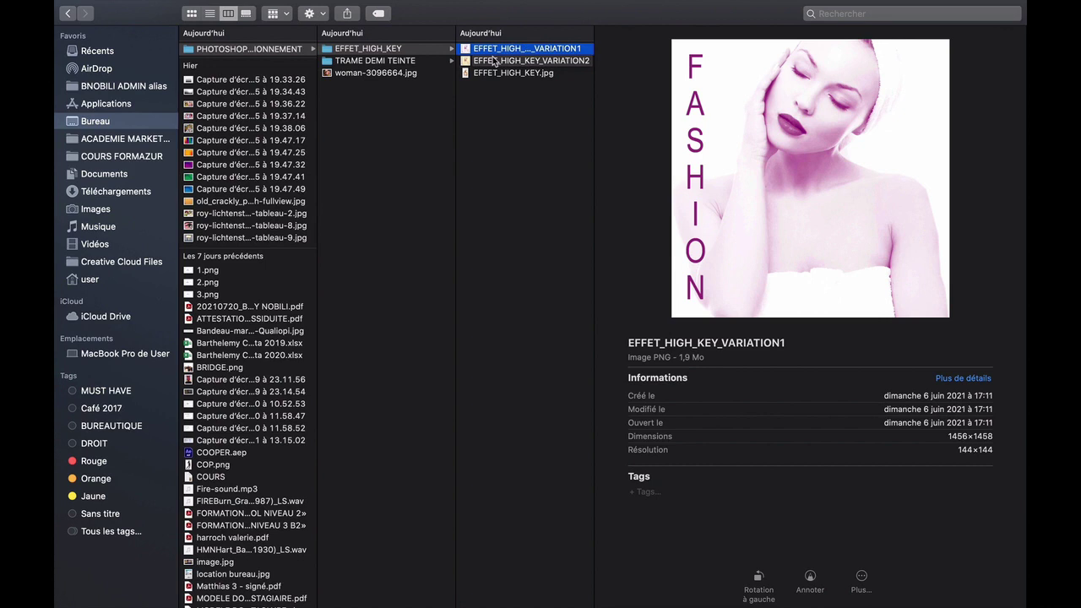
left_click(495, 61)
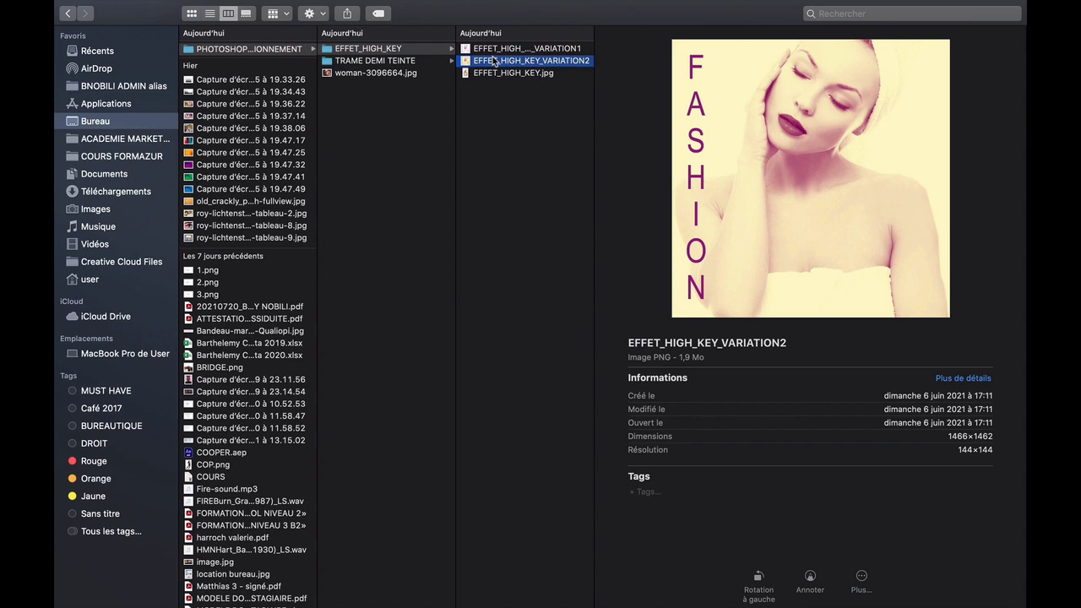
left_click(501, 104)
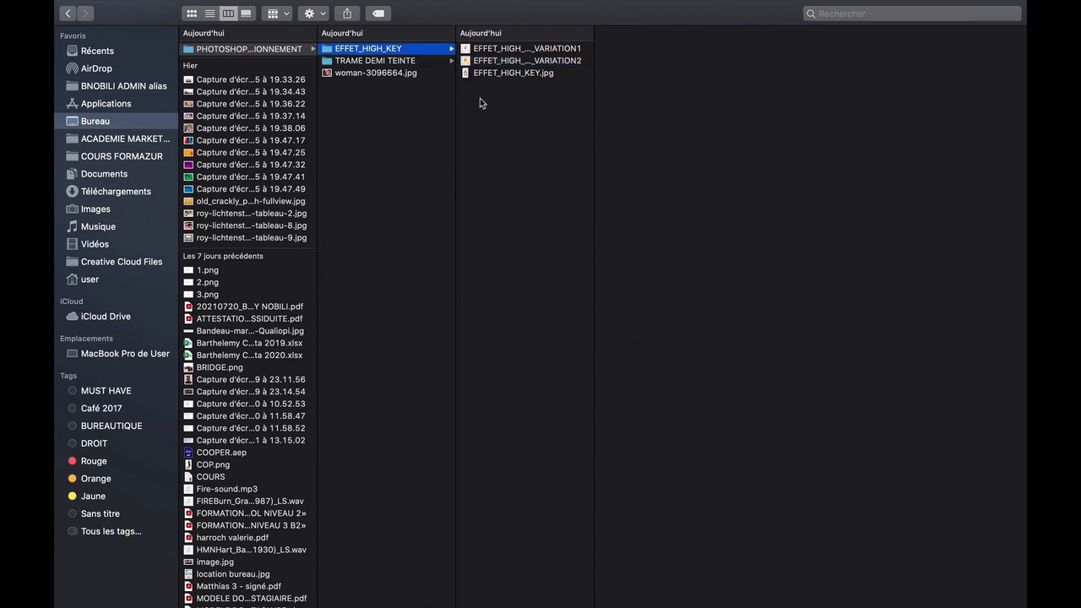
- Open EFFET_HIGH_KEY.jpg in Adobe Photoshop 2021 and hide the grid over the photo
left_click(484, 74)
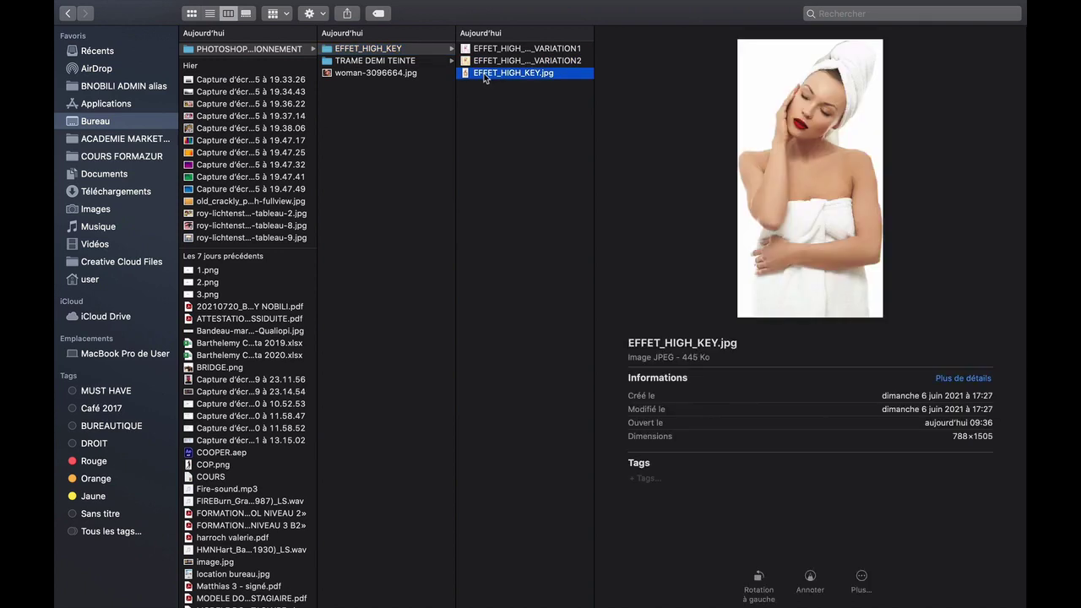
right_click(484, 76)
mouse_move(510, 93)
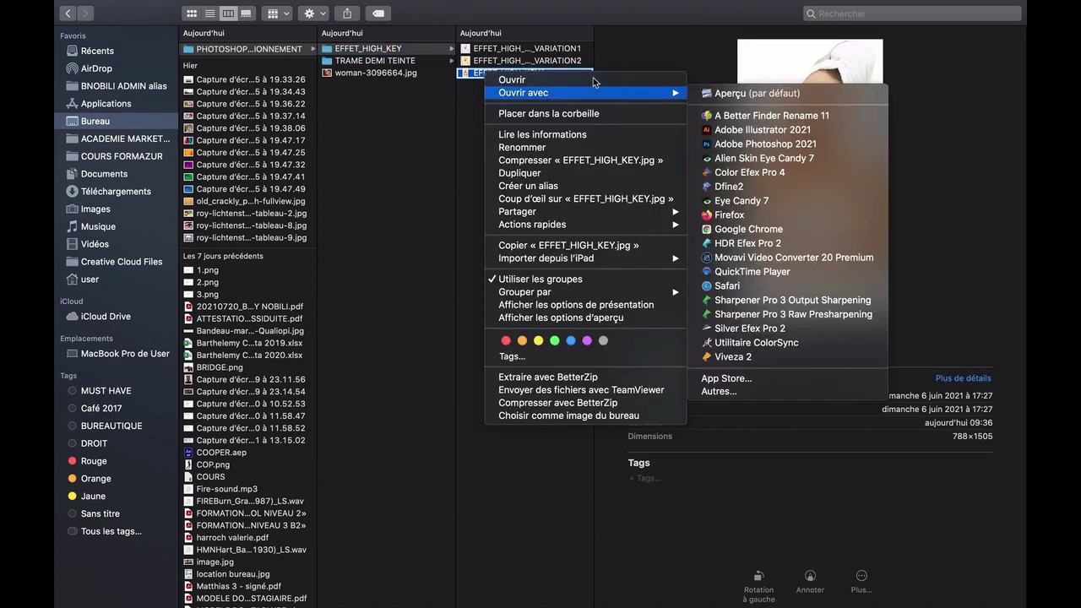
left_click(717, 145)
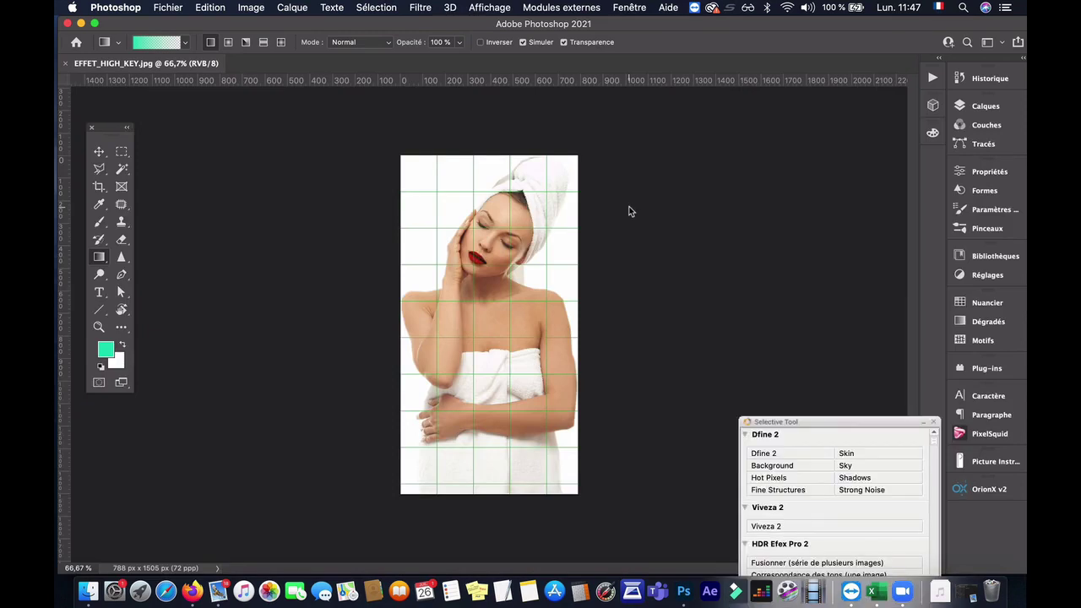
key("super+apostrophe")
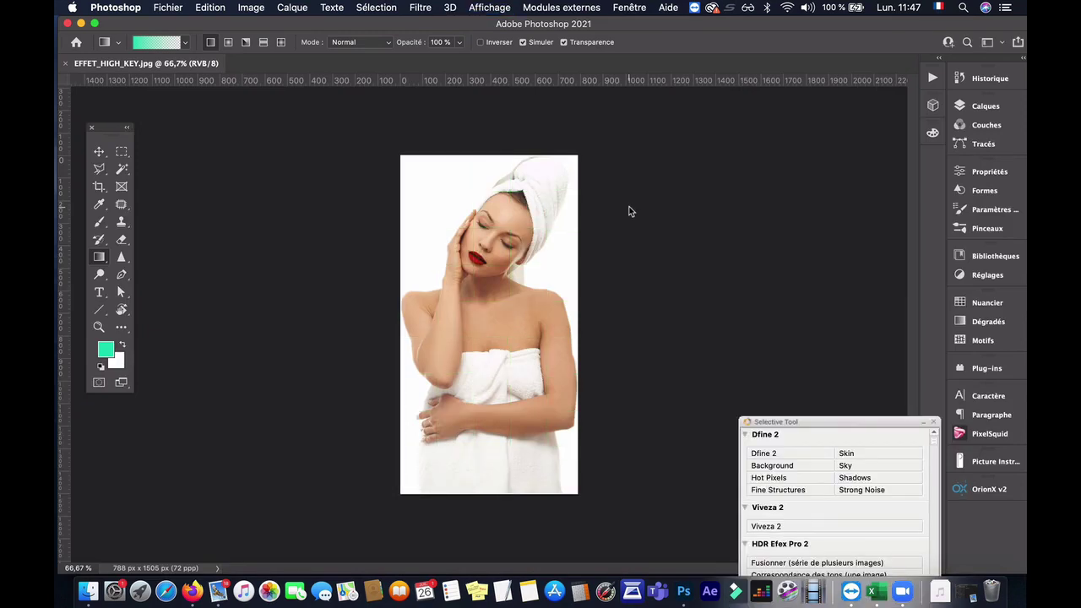
- Duplicate the Arrière-plan layer, then switch the copy's visibility off and on to compare it with the original
left_click(975, 112)
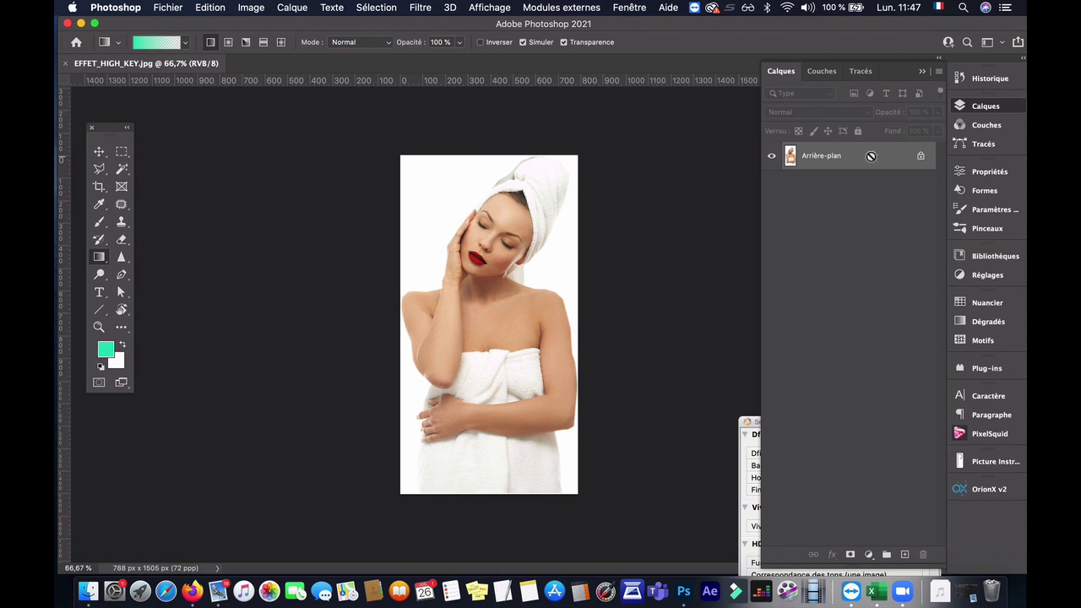
key("super+j")
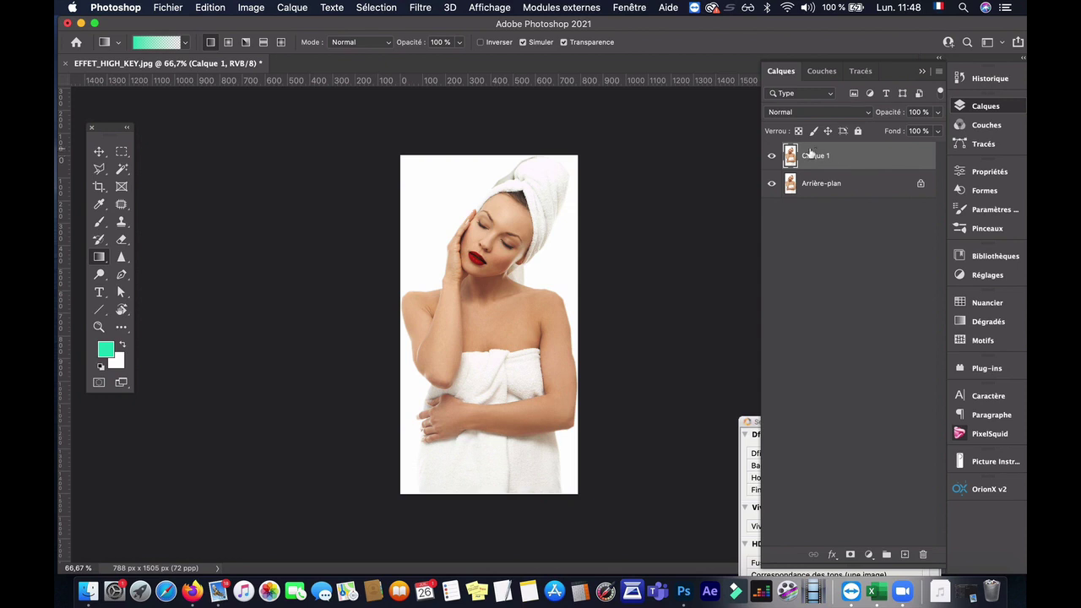
left_click(772, 157)
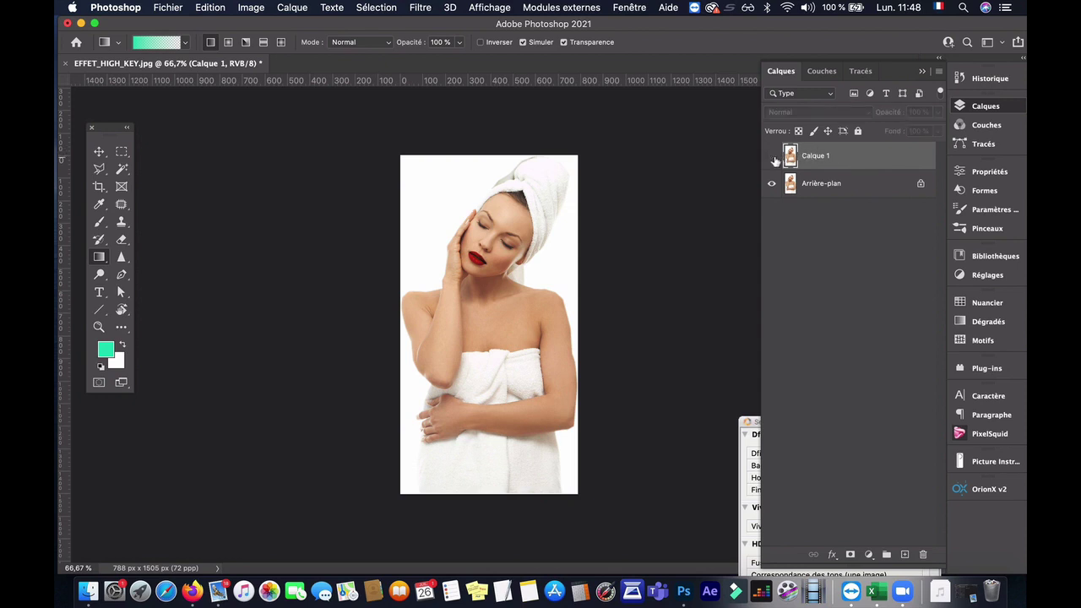
left_click(772, 157)
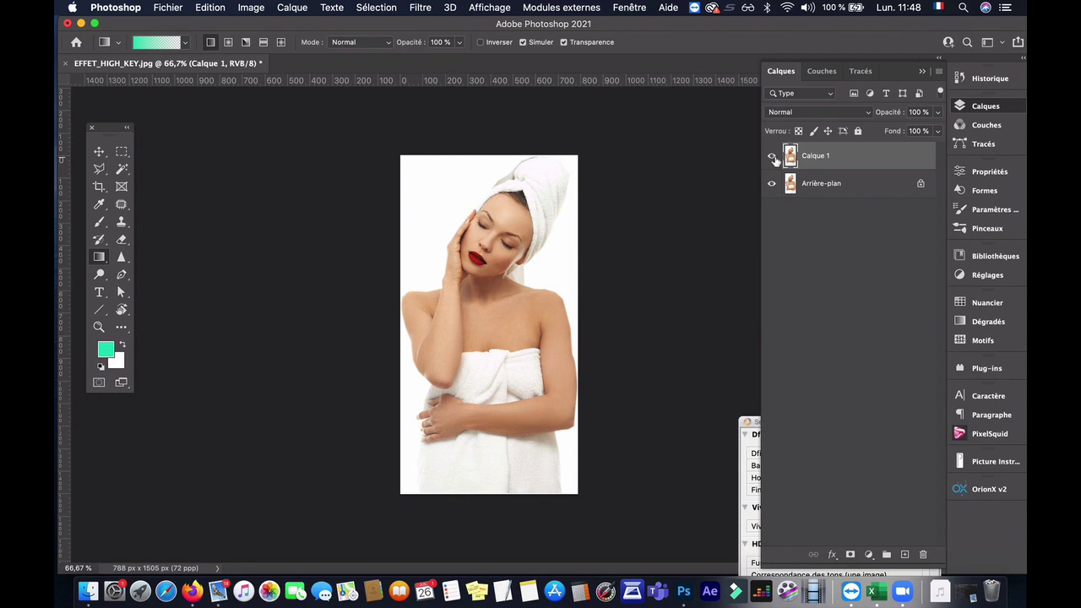
- Load the luminosity of the composite RVB channel as a selection
left_click(986, 126)
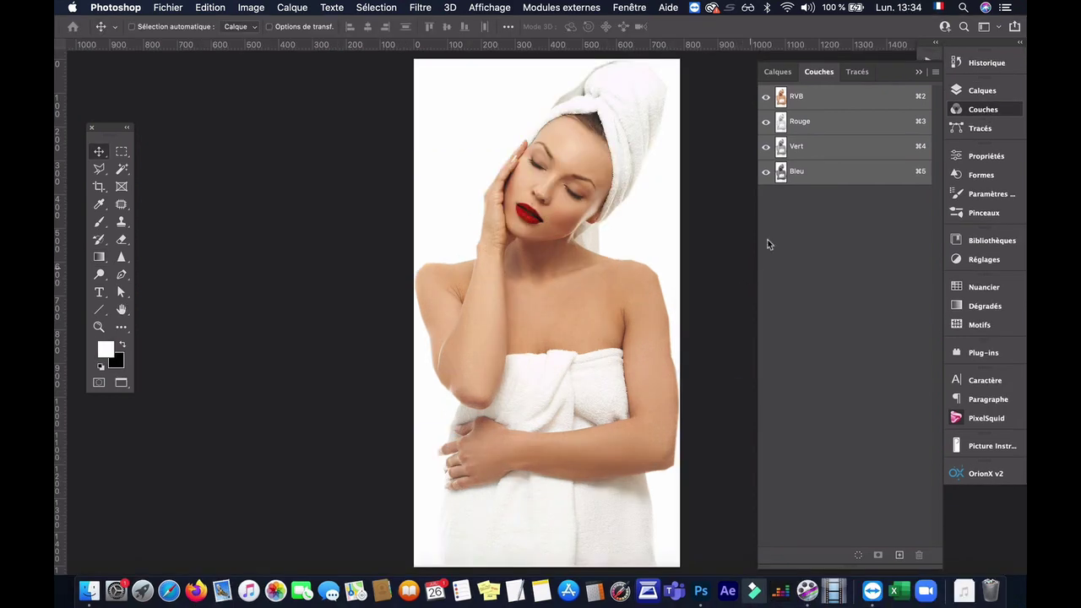
key("super")
left_click(780, 98, "super")
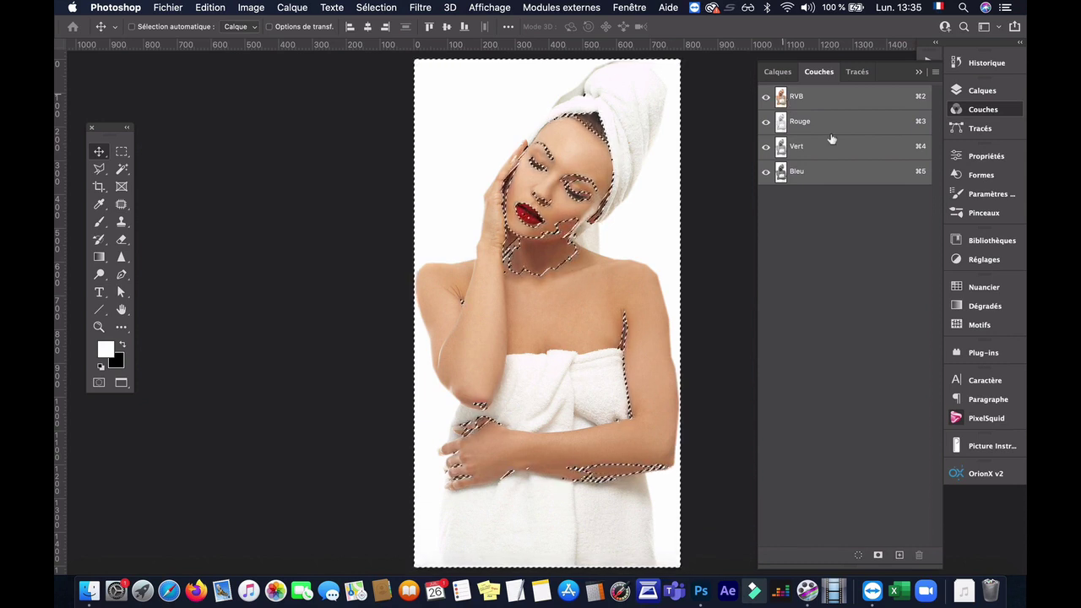
- Create a new alpha channel and fill the luminosity selection in it with white at 100% opacity
left_click(899, 556)
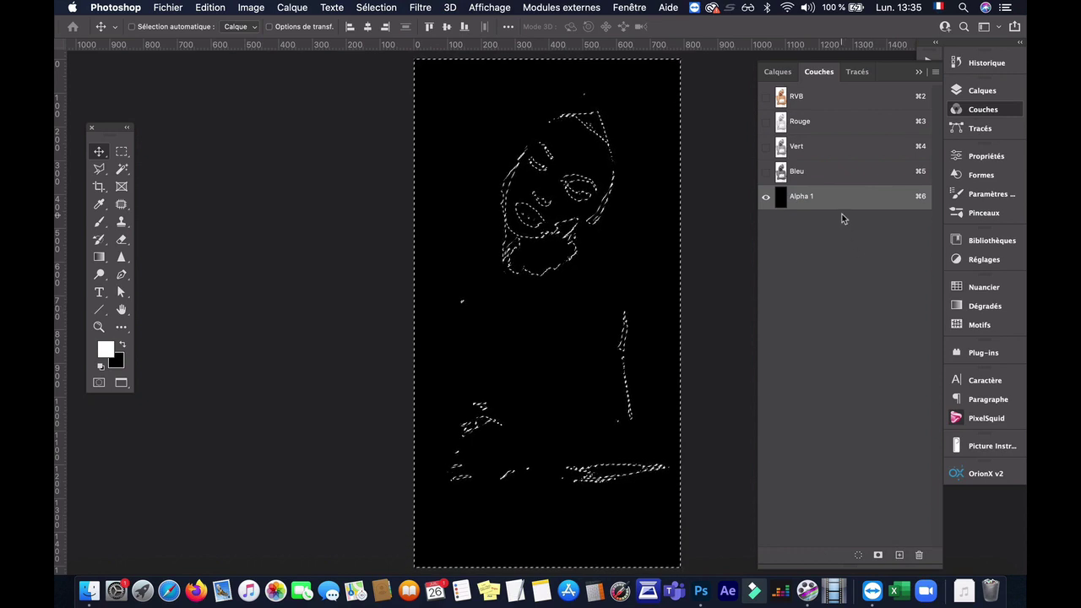
key("shift+BackSpace")
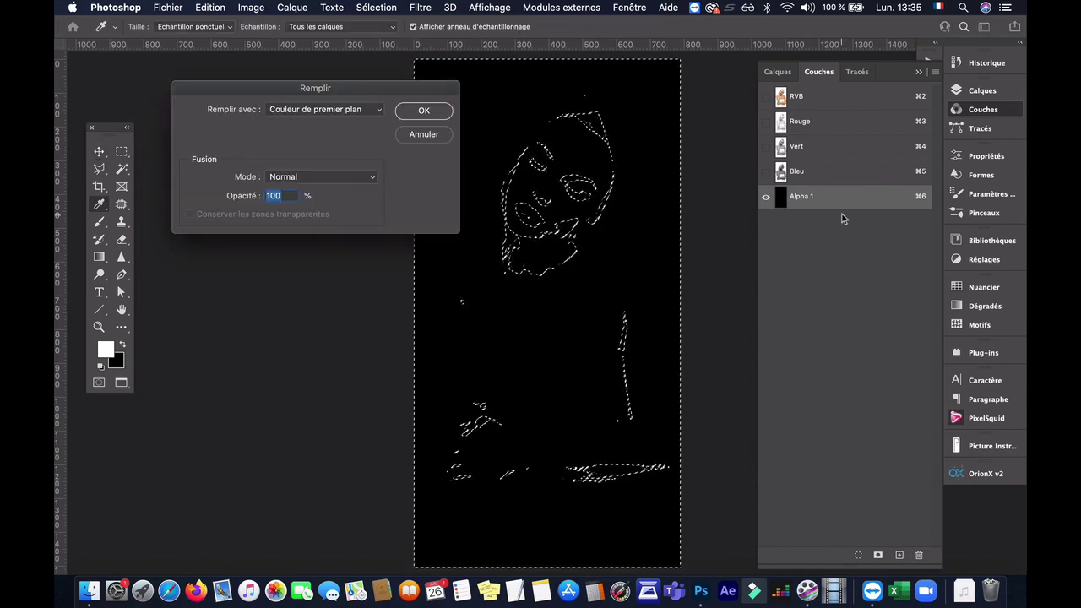
key("Return")
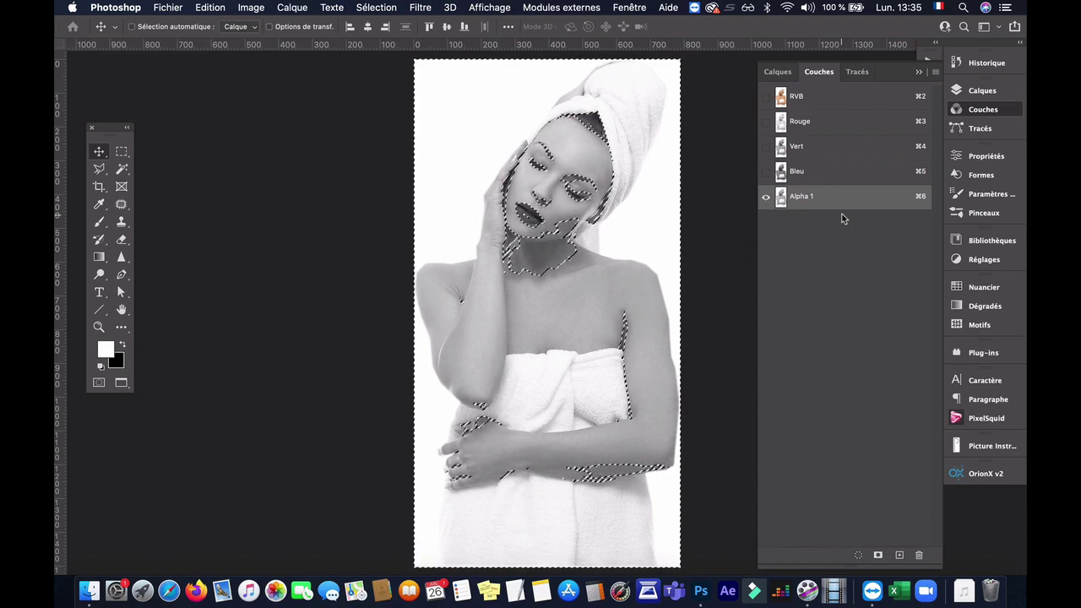
- Invert the selection and fill it with black in the alpha channel
key("super")
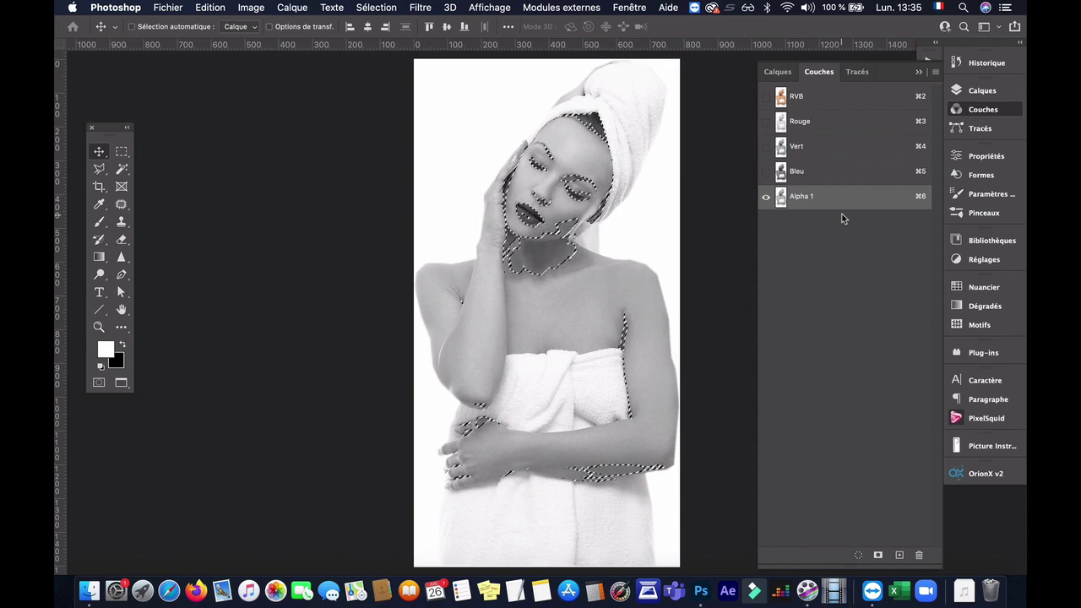
key("x")
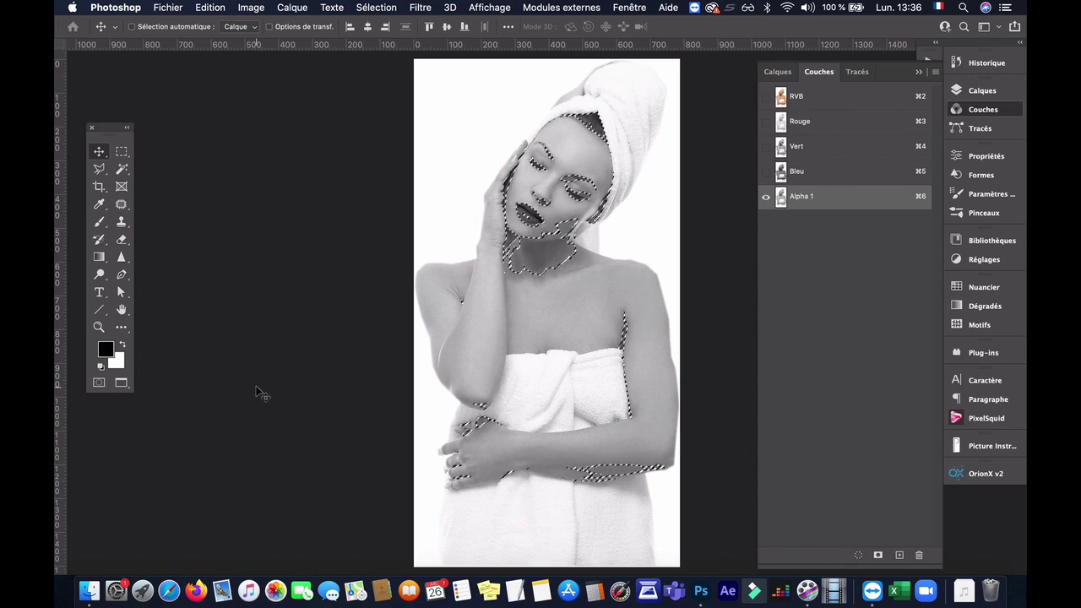
key("shift+BackSpace")
key("Return")
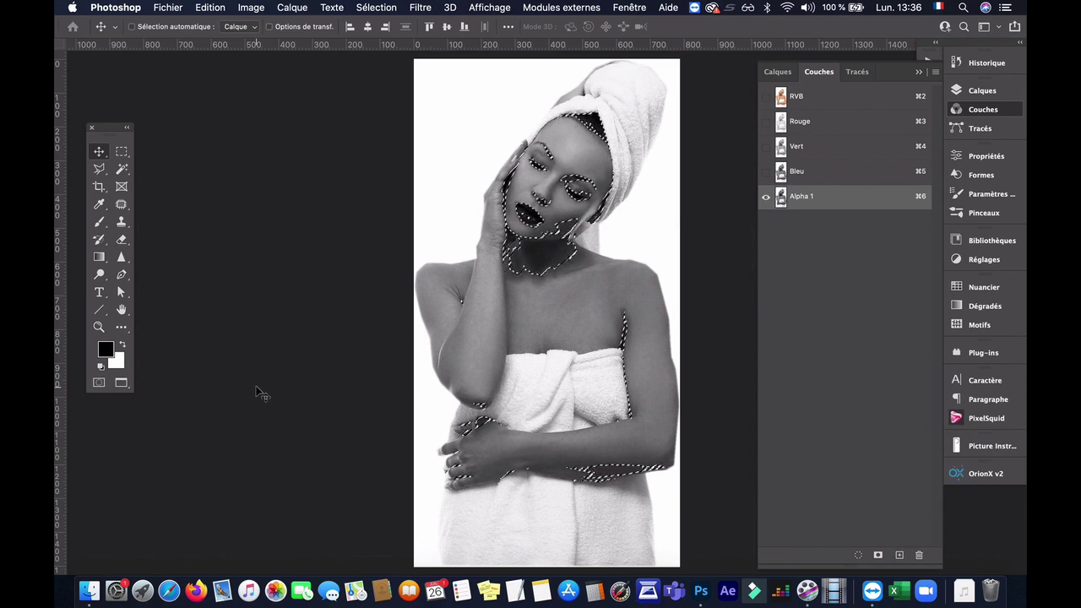
- Invert the selection again, fill it twice with white at 100% opacity in the alpha channel, and deselect
key("super")
key("super+shift+i")
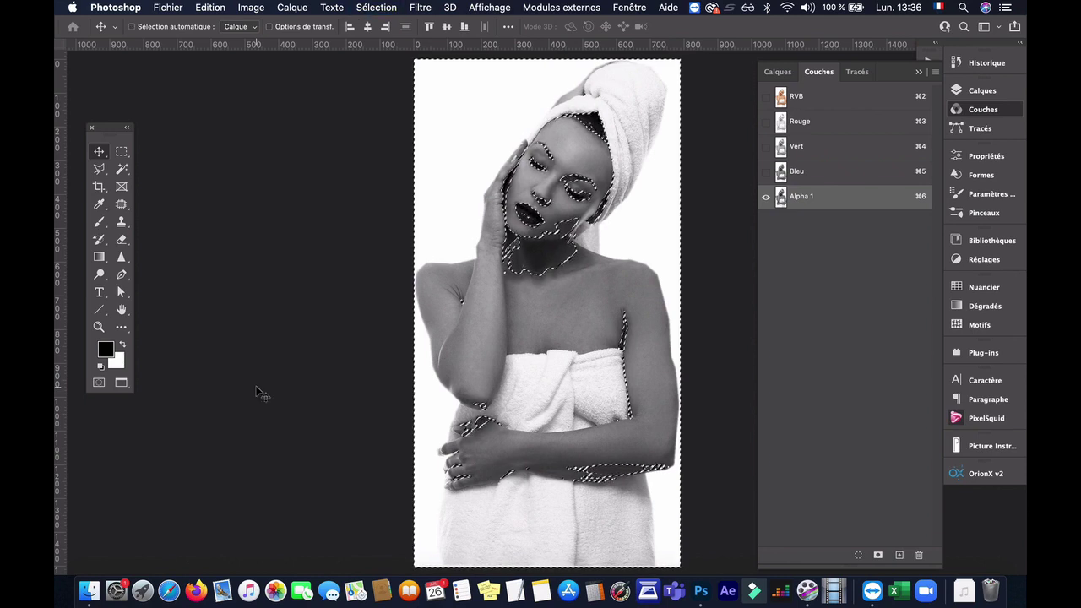
key("x")
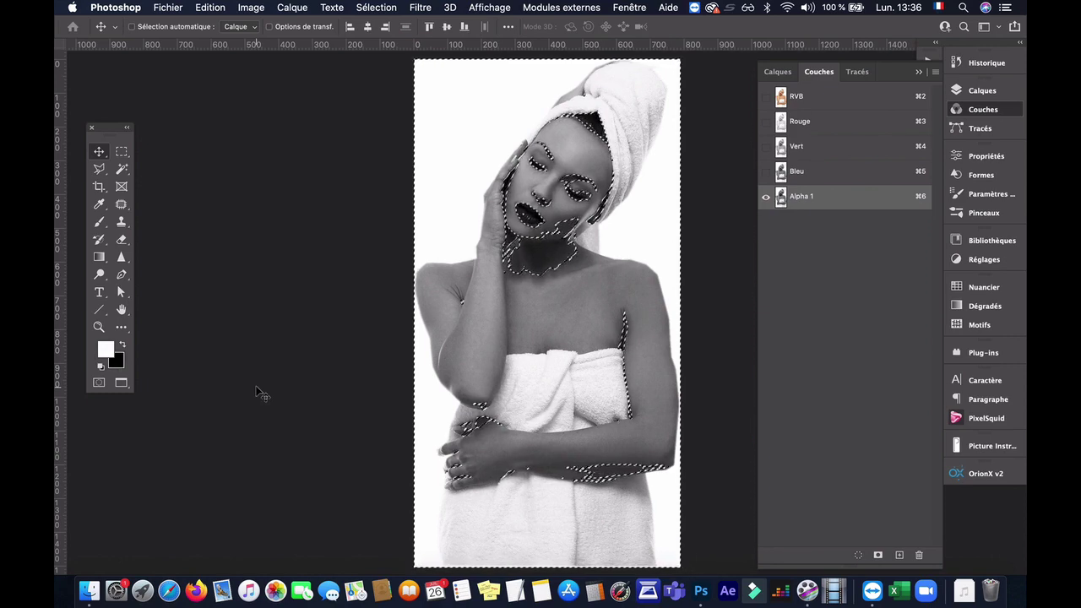
key("shift+BackSpace")
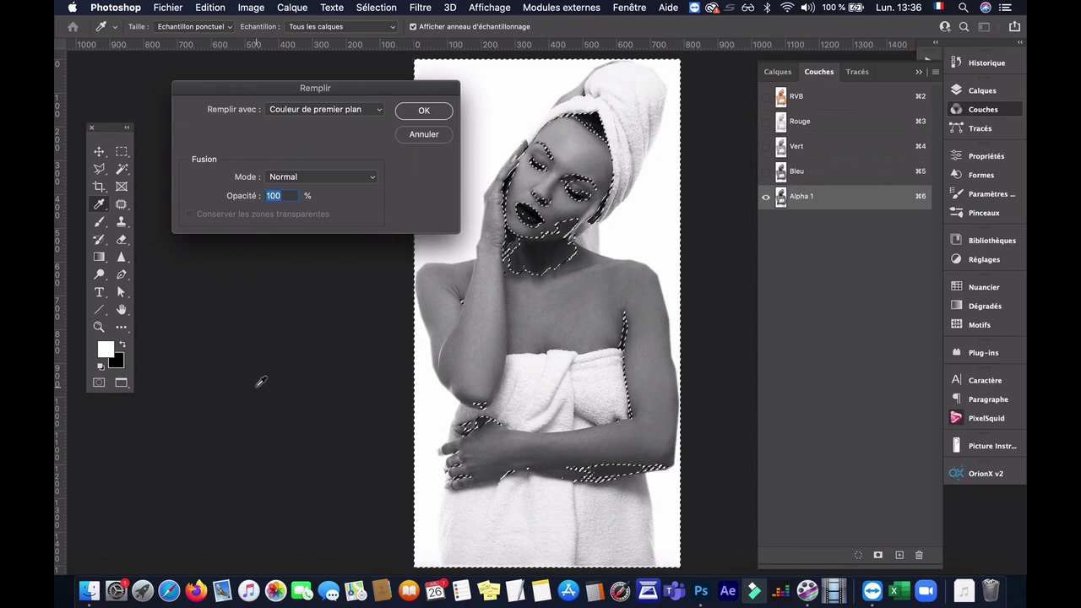
key("Return")
key("shift+BackSpace")
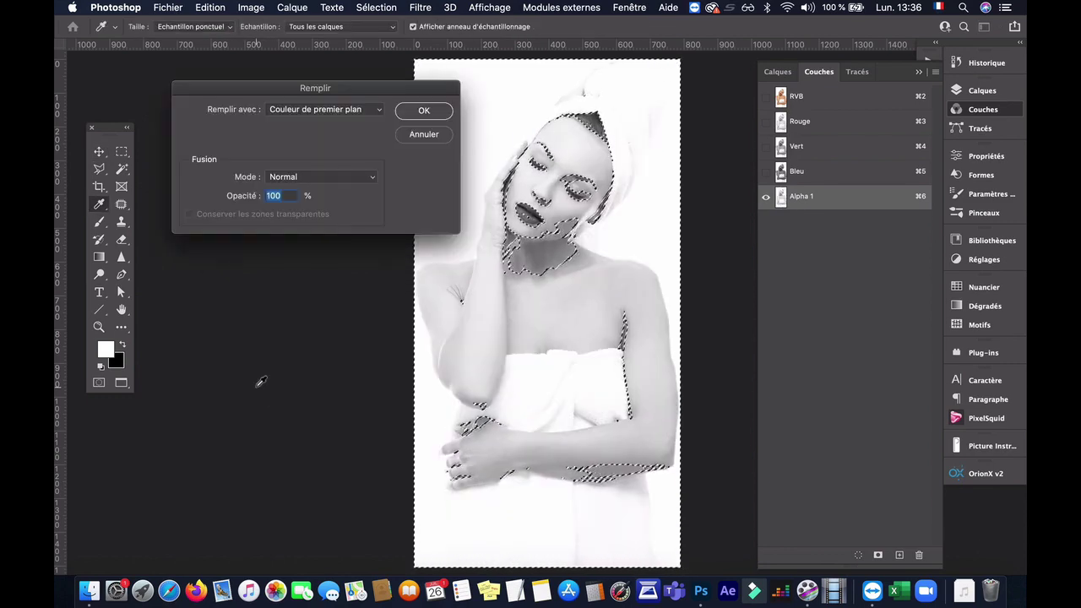
key("Return")
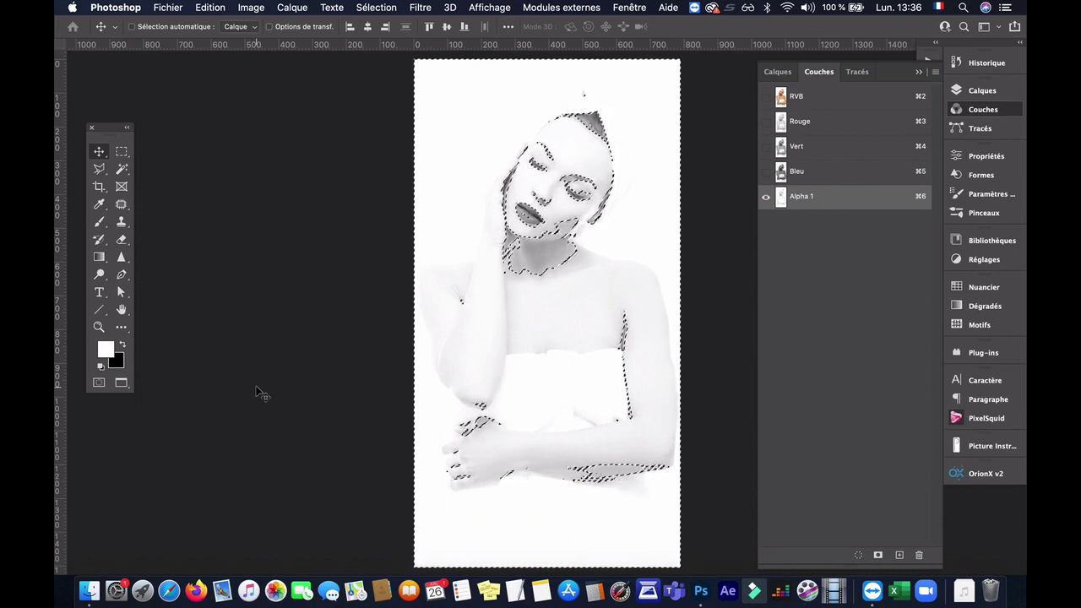
key("super")
key("super+d")
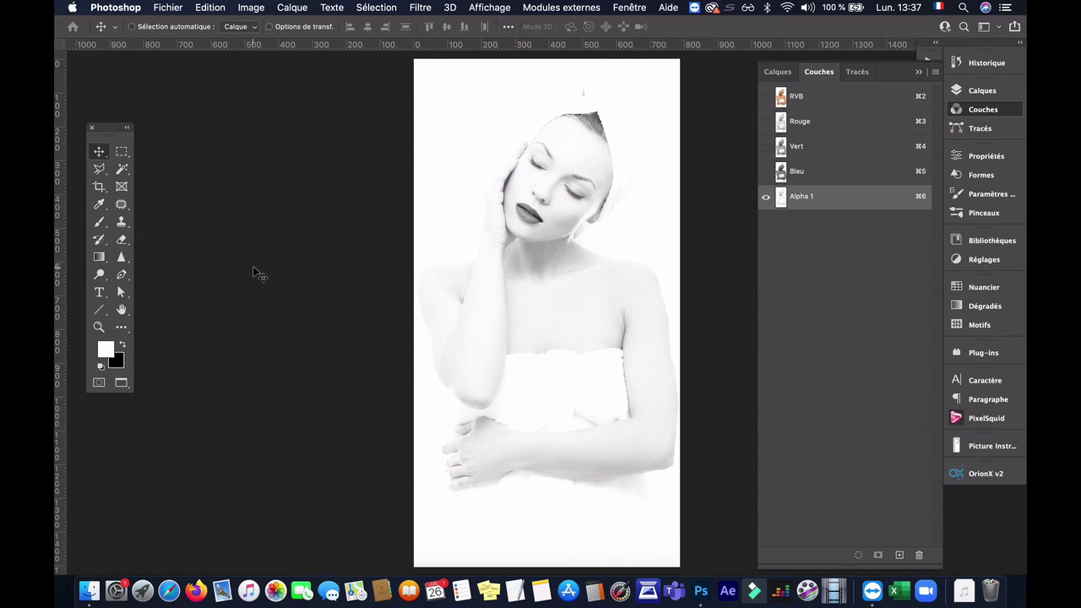
- Set up a soft black brush in Lumière tamisée mode at 12% opacity and brush over the woman's forehead near the hairline
key("x")
key("b")
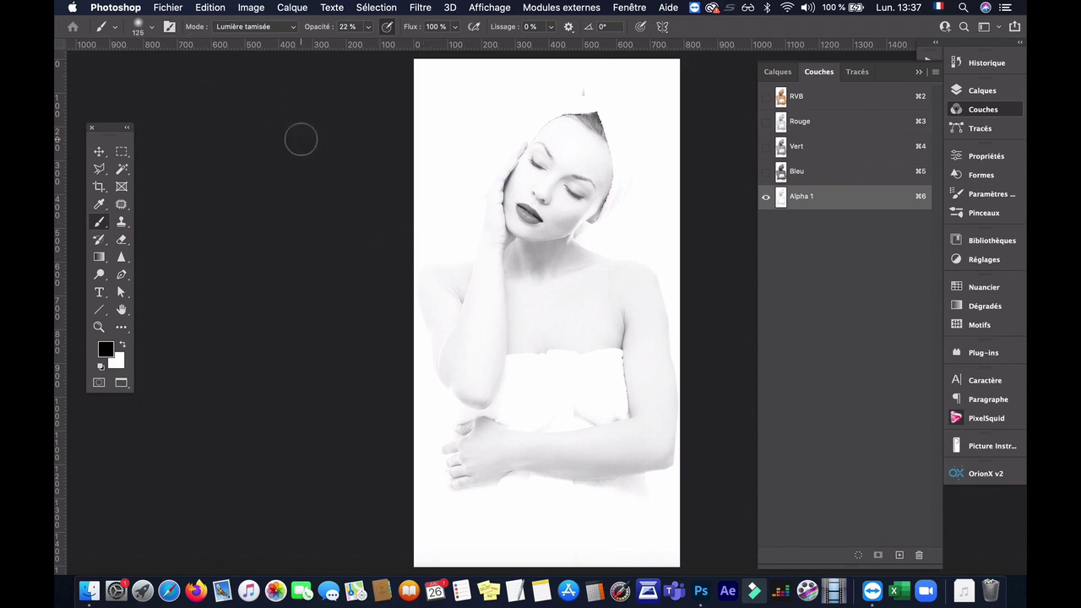
right_click(455, 181)
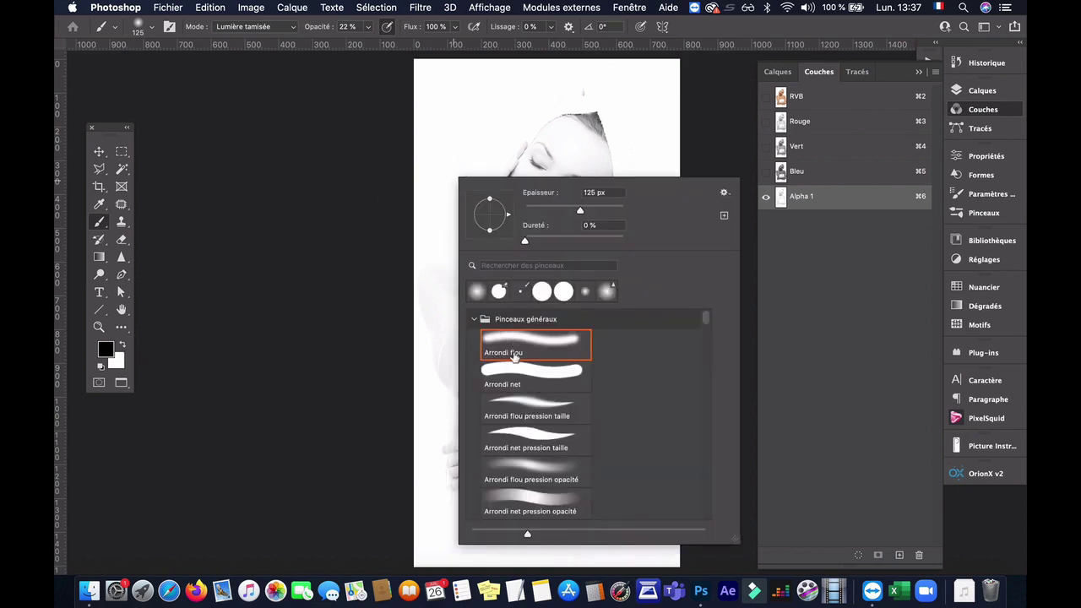
left_click(350, 293)
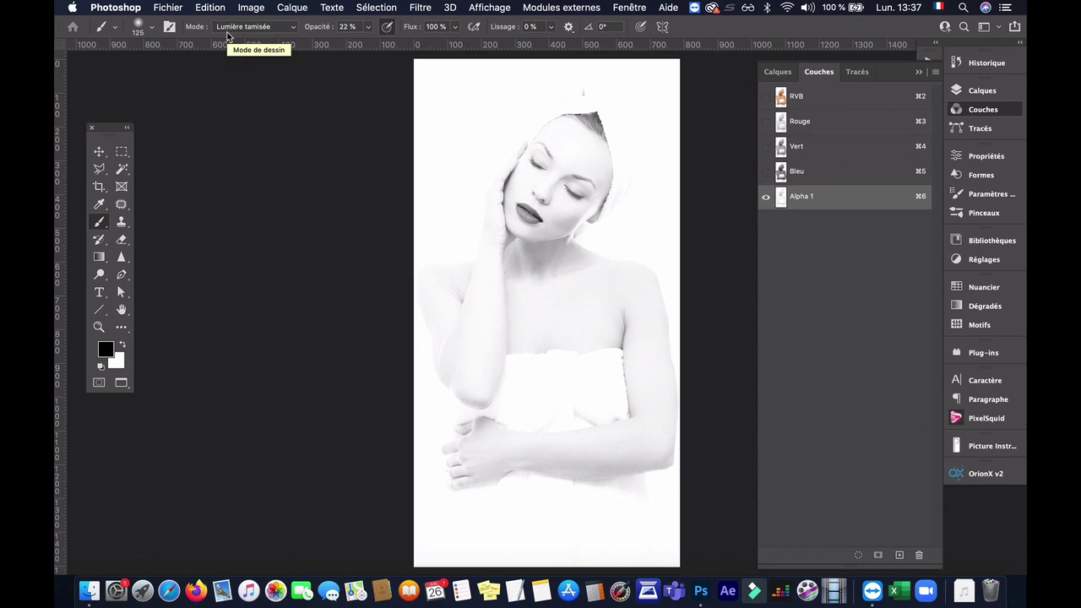
left_click(368, 27)
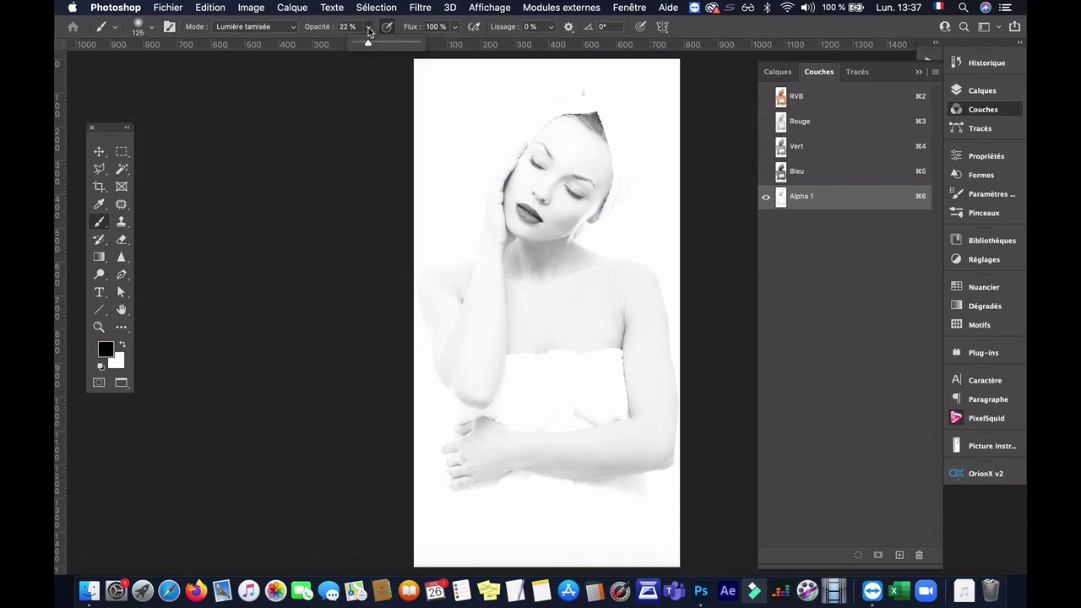
left_click_drag(367, 40, 362, 45)
left_click(301, 208)
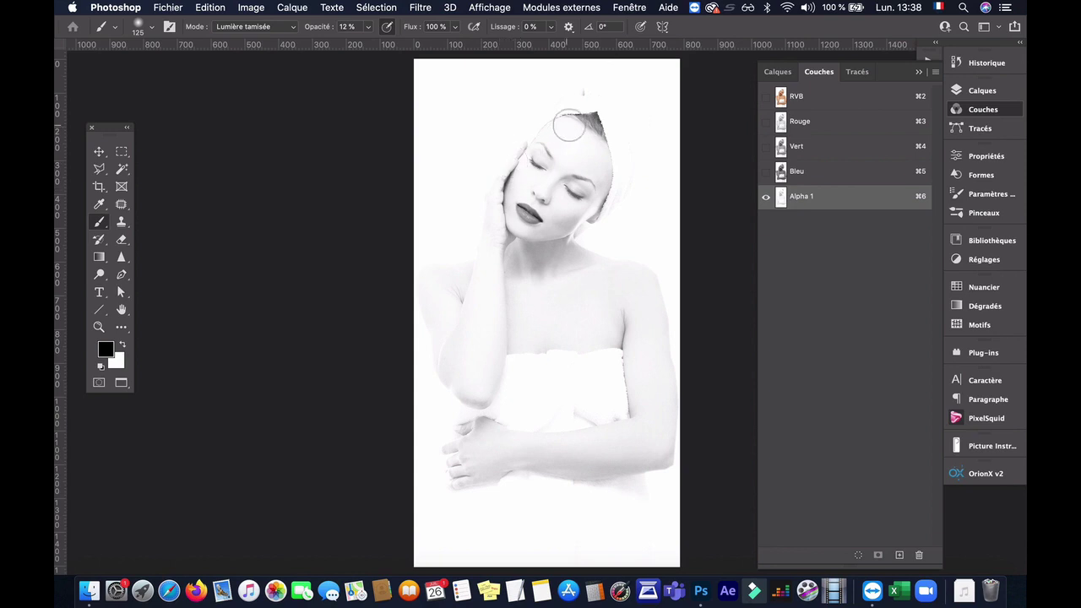
mouse_move(594, 143)
left_mouse_down()
mouse_move(588, 127)
mouse_move(609, 154)
left_mouse_up()
- Raise the brush opacity to 33% and darken the woman's lips, eyes, eyebrows, raised hand's edge and neck in the alpha channel
left_click(368, 27)
left_click_drag(365, 47, 381, 46)
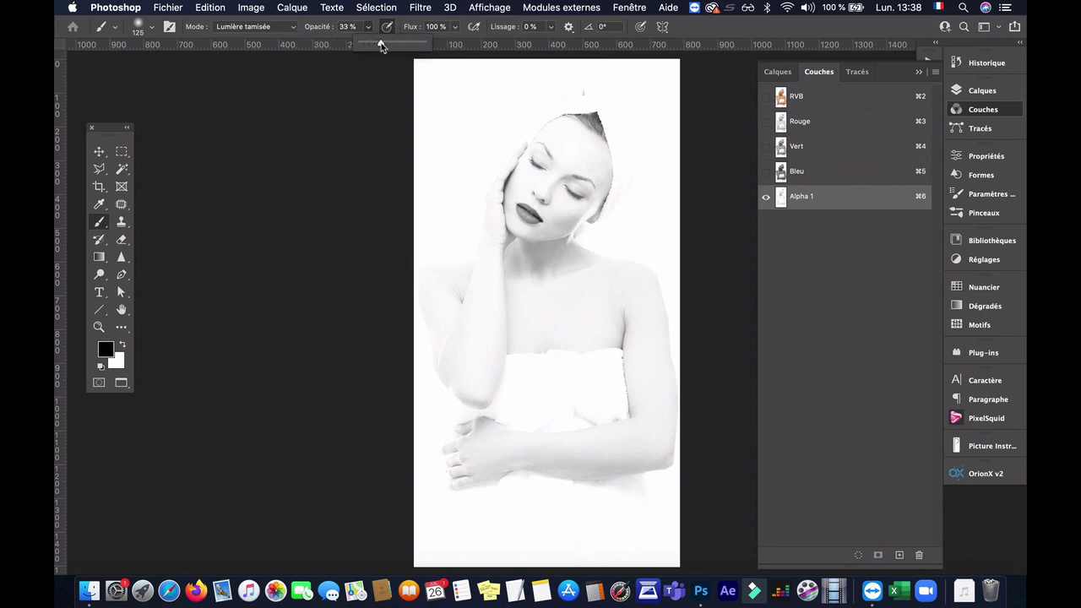
left_click(517, 205)
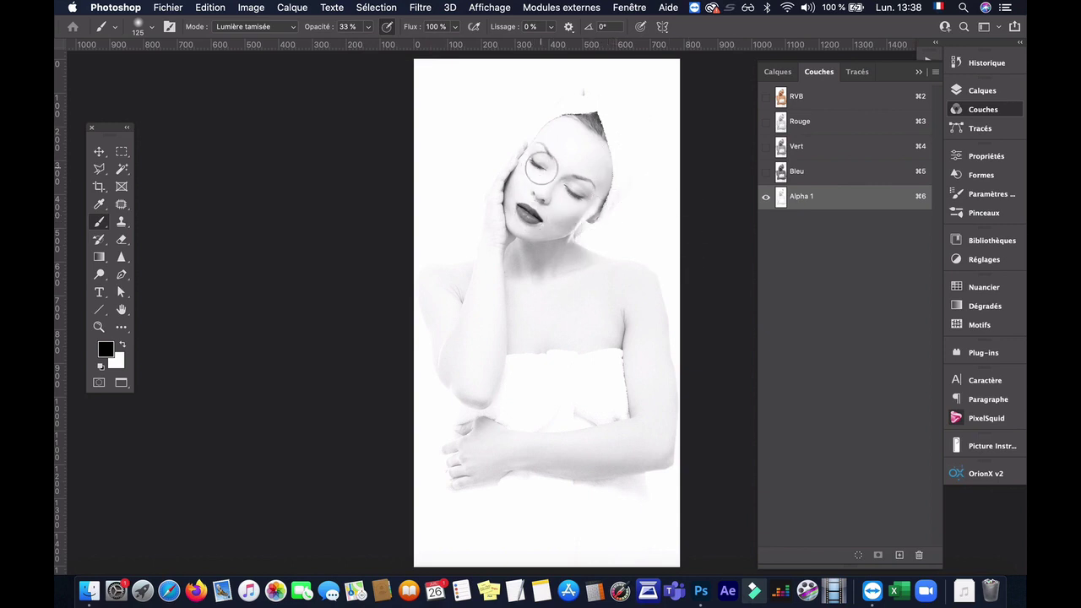
scroll(541, 167, "up", 5)
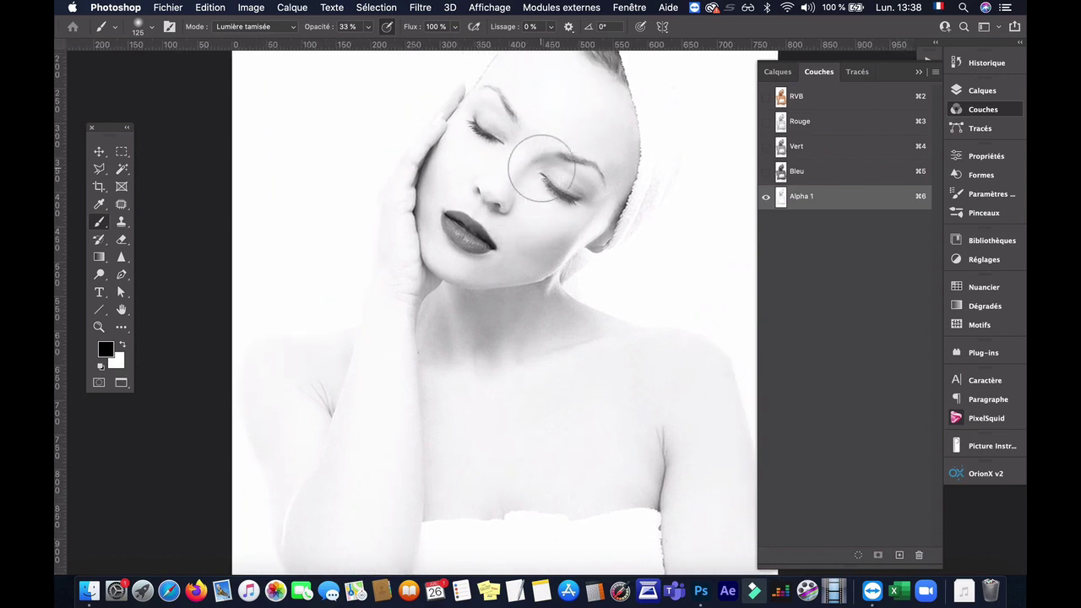
scroll(541, 168, "up", 2)
left_click_drag(476, 159, 465, 136)
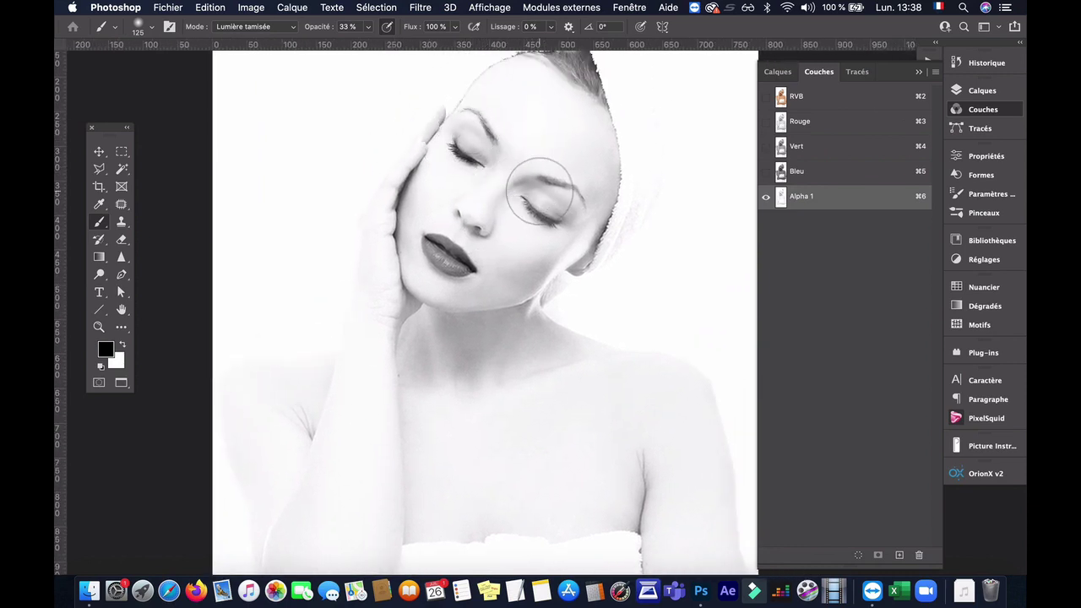
mouse_move(541, 190)
left_mouse_down()
mouse_move(573, 191)
mouse_move(542, 191)
left_mouse_up()
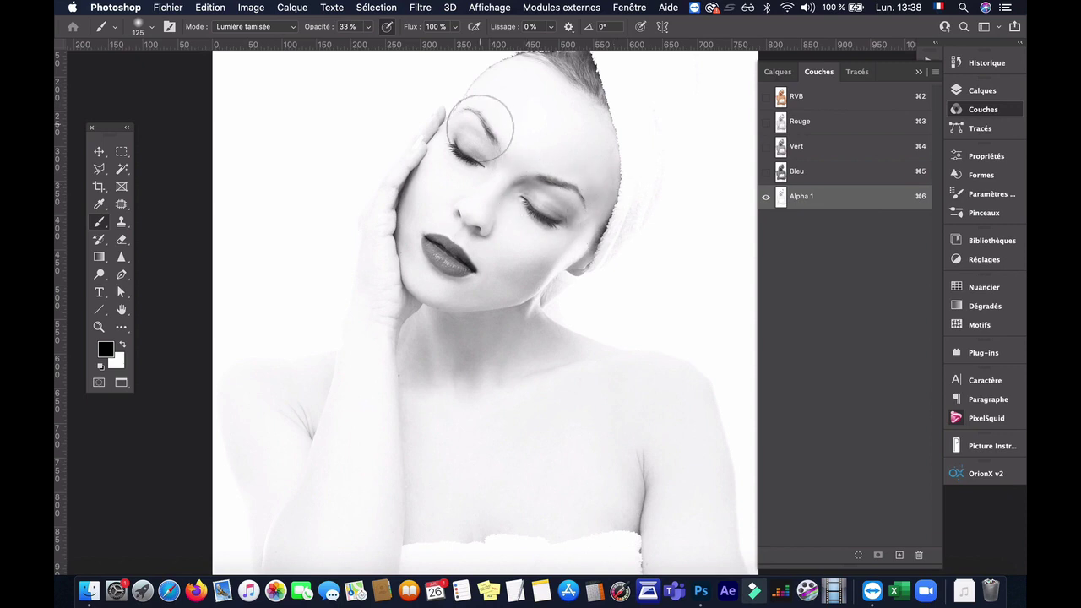
mouse_move(480, 128)
left_mouse_down()
mouse_move(507, 126)
mouse_move(490, 152)
mouse_move(513, 140)
left_mouse_up()
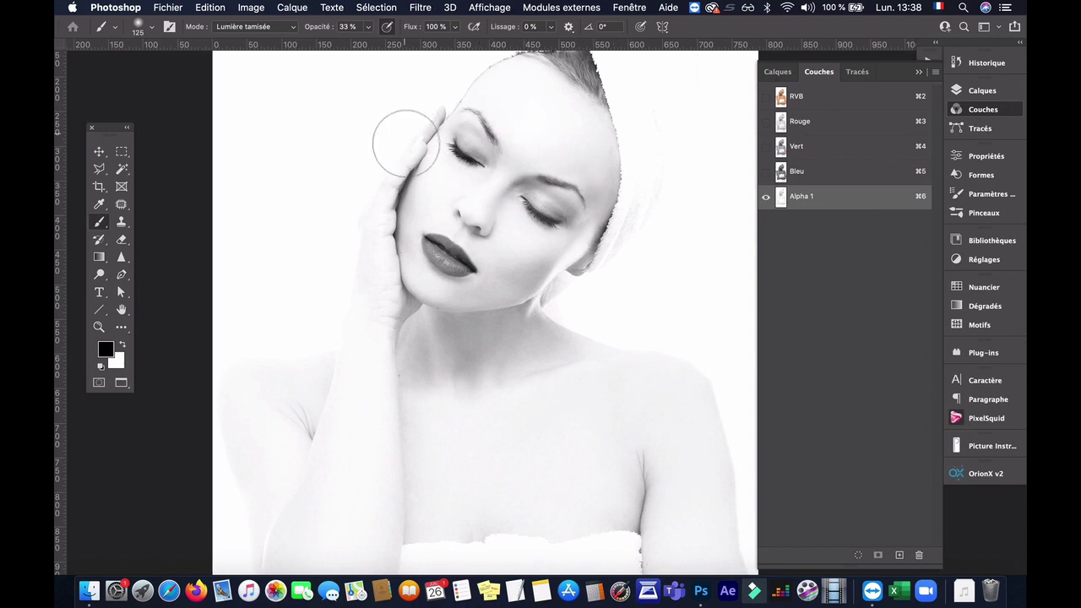
left_click_drag(406, 145, 372, 252)
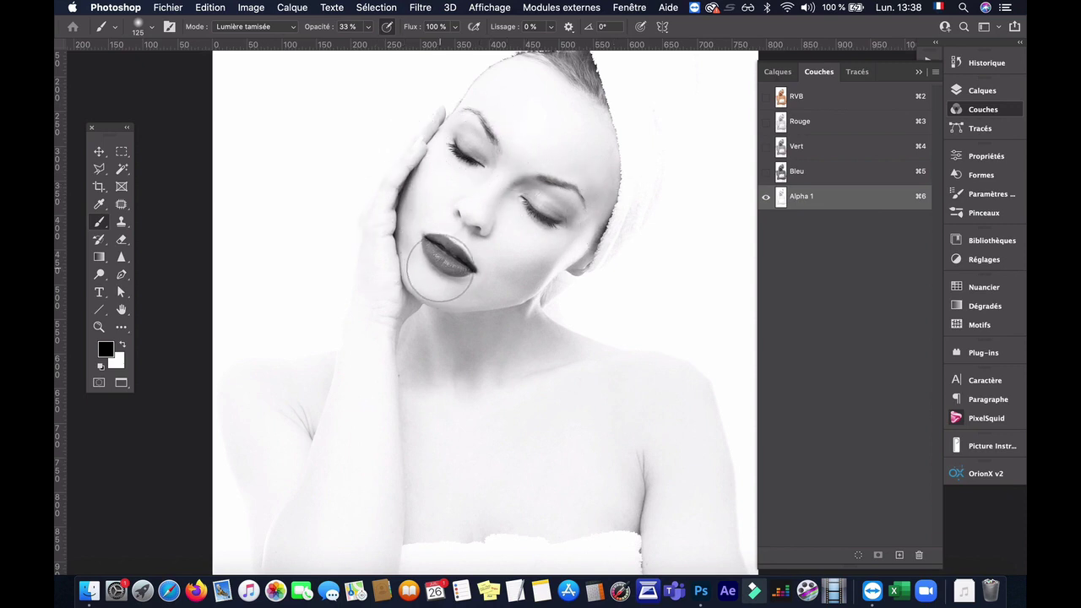
mouse_move(440, 270)
left_mouse_down()
mouse_move(554, 275)
mouse_move(585, 252)
mouse_move(488, 330)
mouse_move(430, 337)
mouse_move(496, 350)
mouse_move(529, 343)
mouse_move(396, 359)
mouse_move(574, 356)
left_mouse_up()
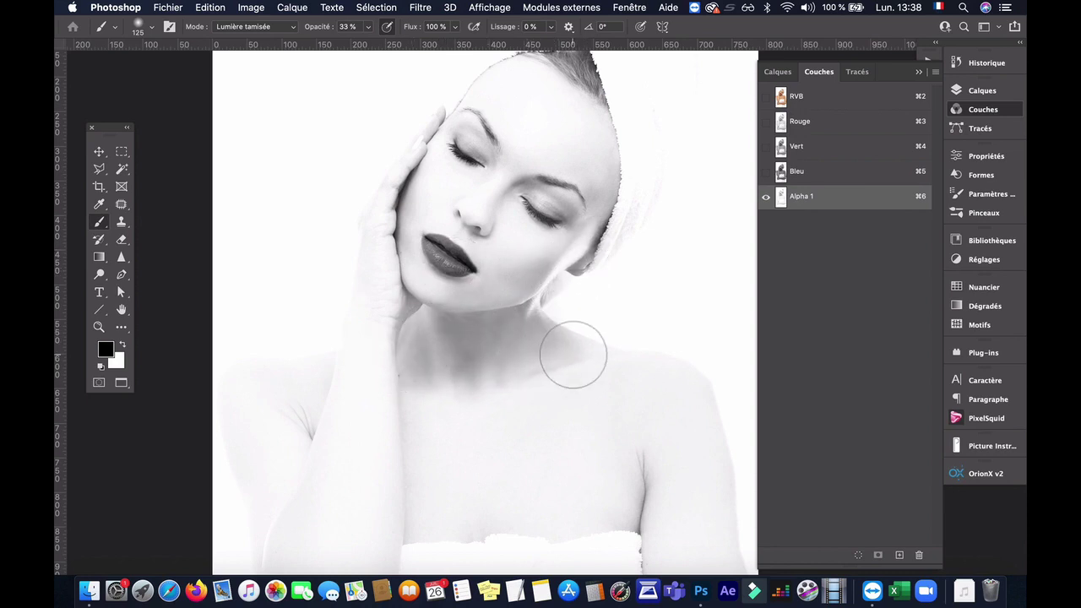
- Brush over the armpit crease and the fingers of the folded hand with the same soft black brush
scroll(573, 356, "down", 5)
scroll(573, 356, "right", 3)
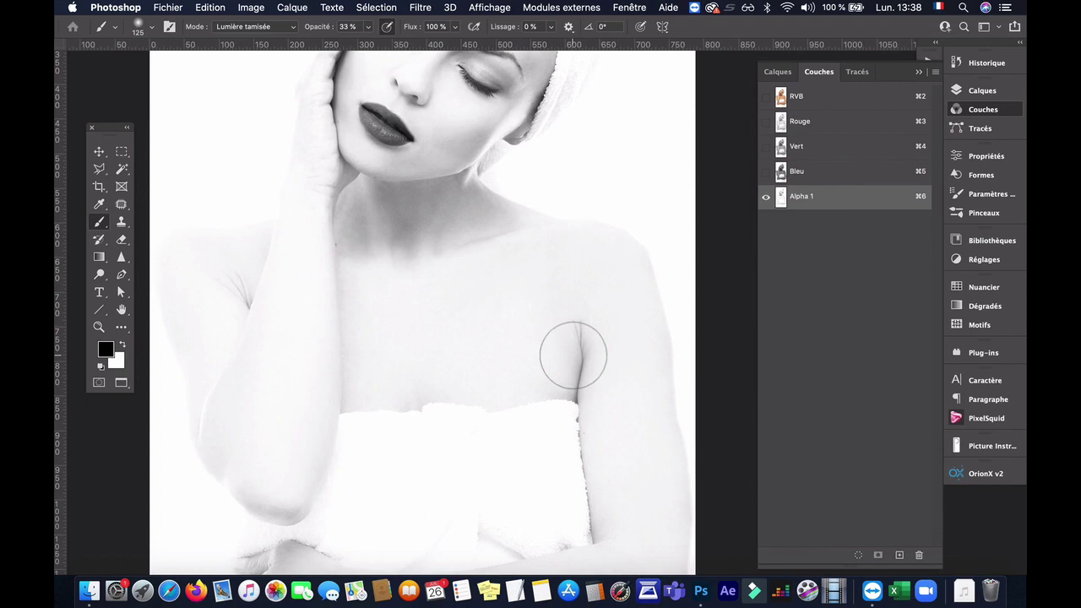
mouse_move(573, 355)
left_mouse_down()
mouse_move(574, 395)
mouse_move(554, 351)
left_mouse_up()
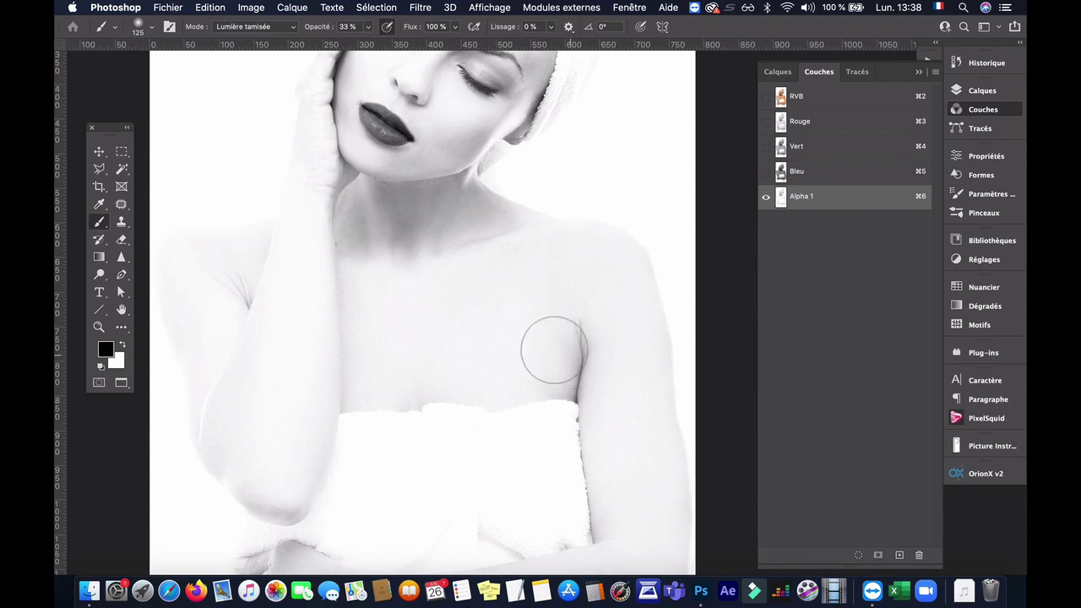
scroll(499, 458, "down", 5)
scroll(499, 459, "left", 1)
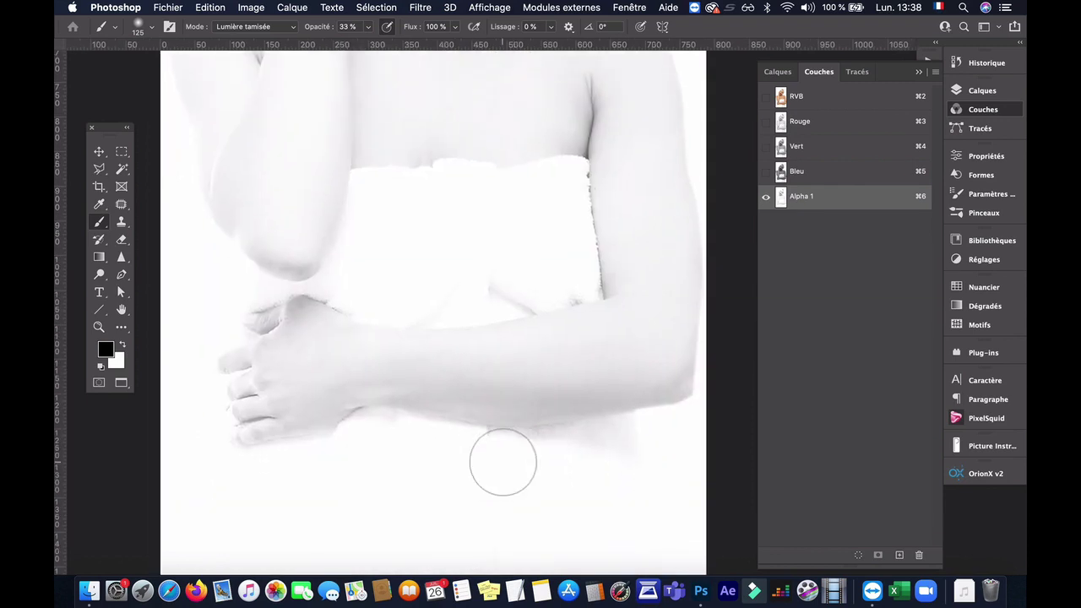
left_click(320, 314)
left_click(267, 312)
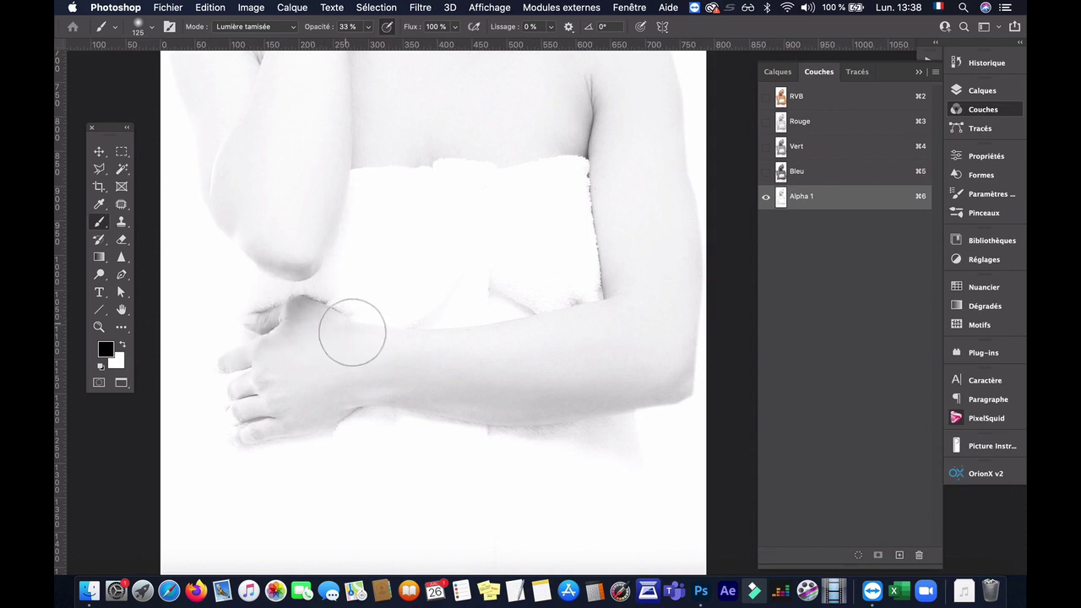
scroll(352, 333, "up", 1)
scroll(352, 333, "up", 10)
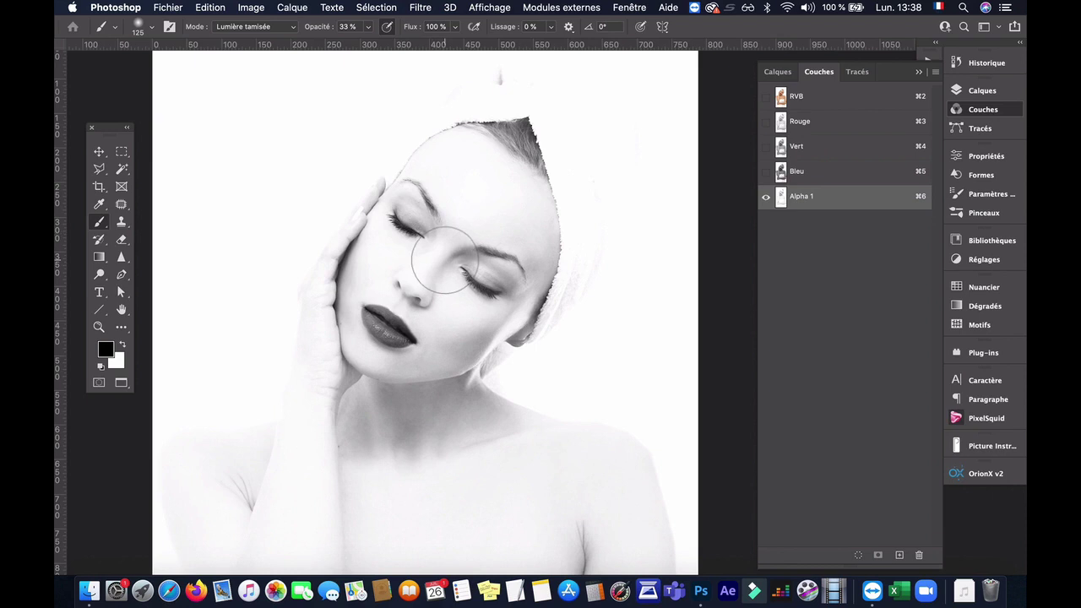
key("super+minus")
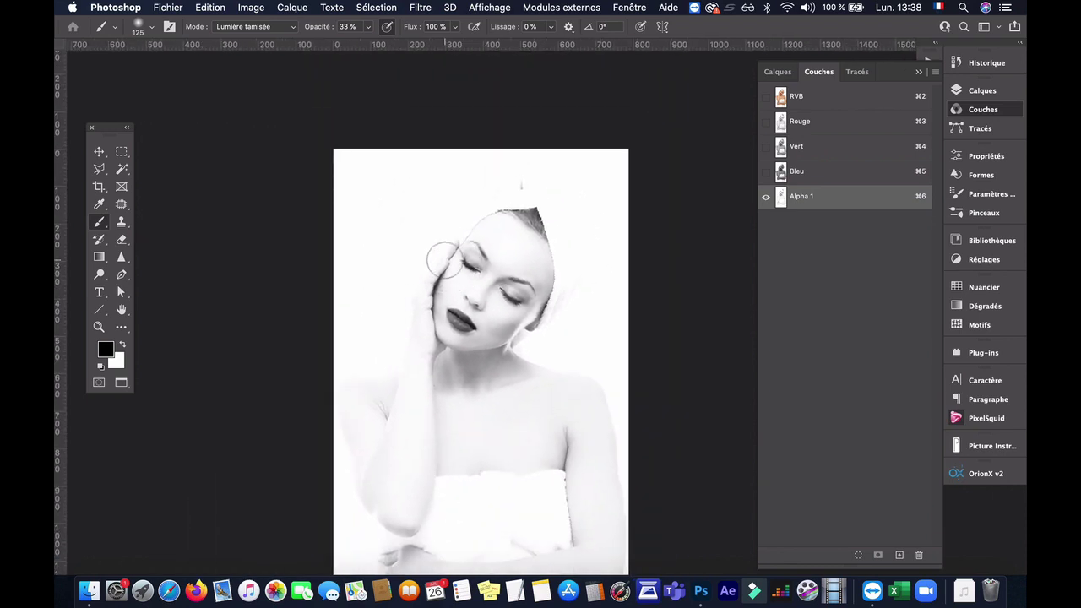
scroll(443, 260, "down", 5)
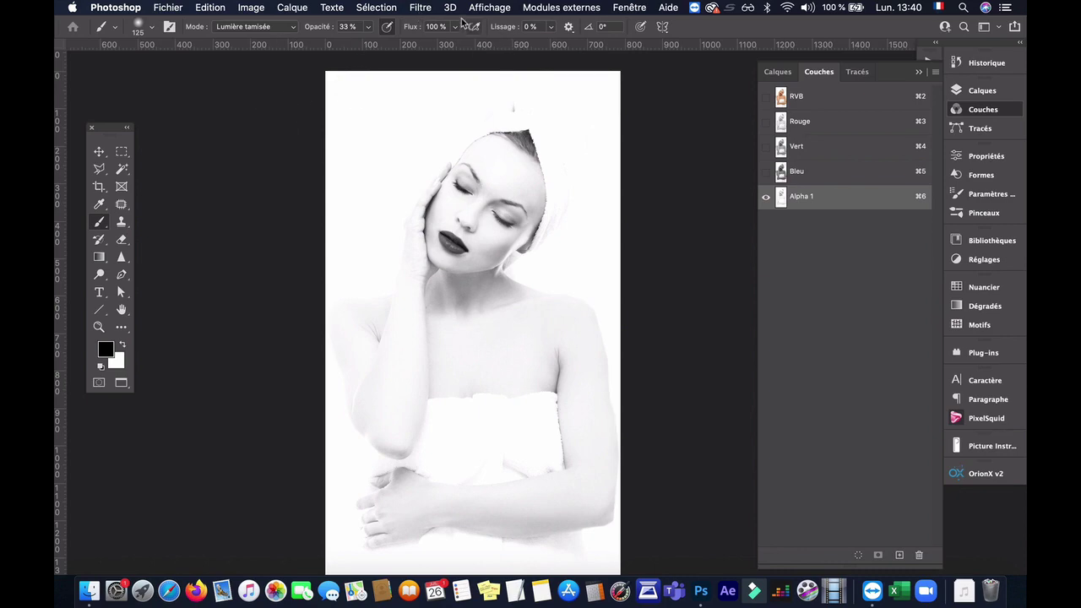
- Open the Lueur diffuse filter for the alpha channel and set Granularité to 6 and Intensité to 1
left_click(428, 10)
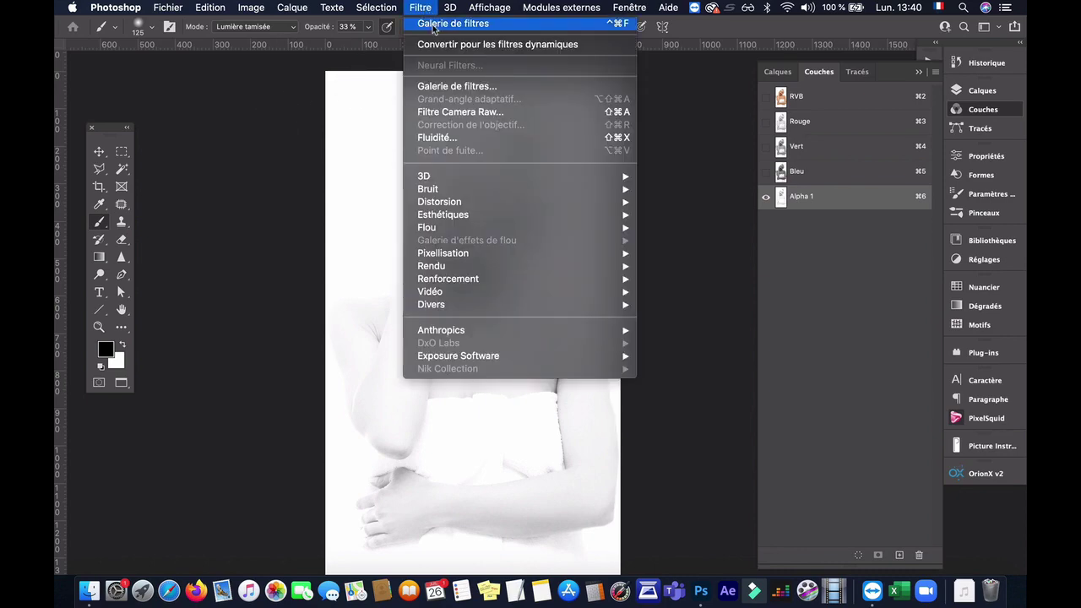
left_click(450, 87)
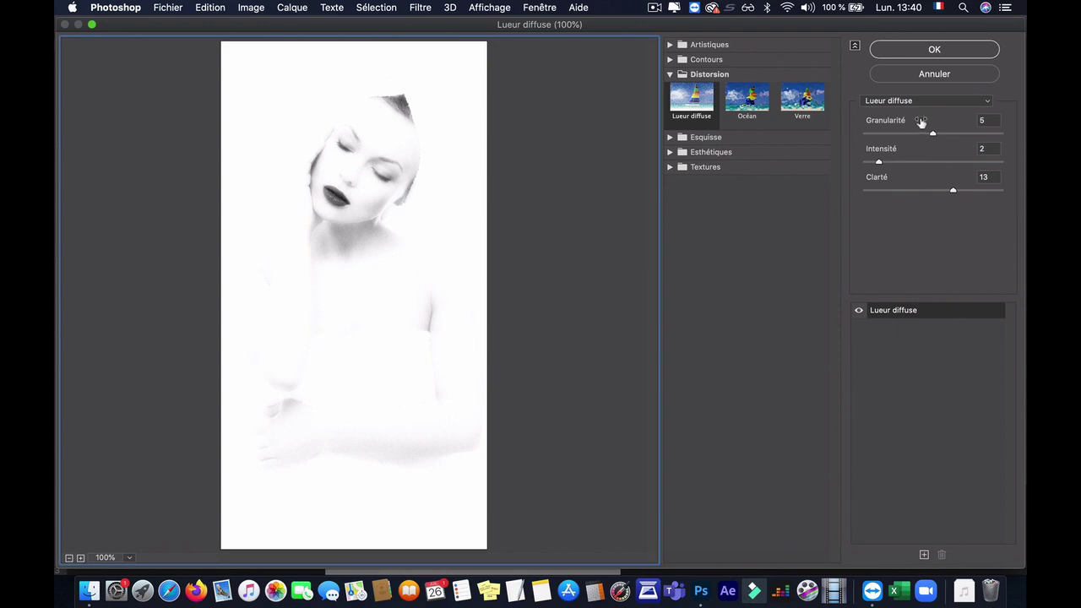
mouse_move(933, 136)
left_mouse_down()
mouse_move(884, 140)
mouse_move(938, 138)
left_mouse_up()
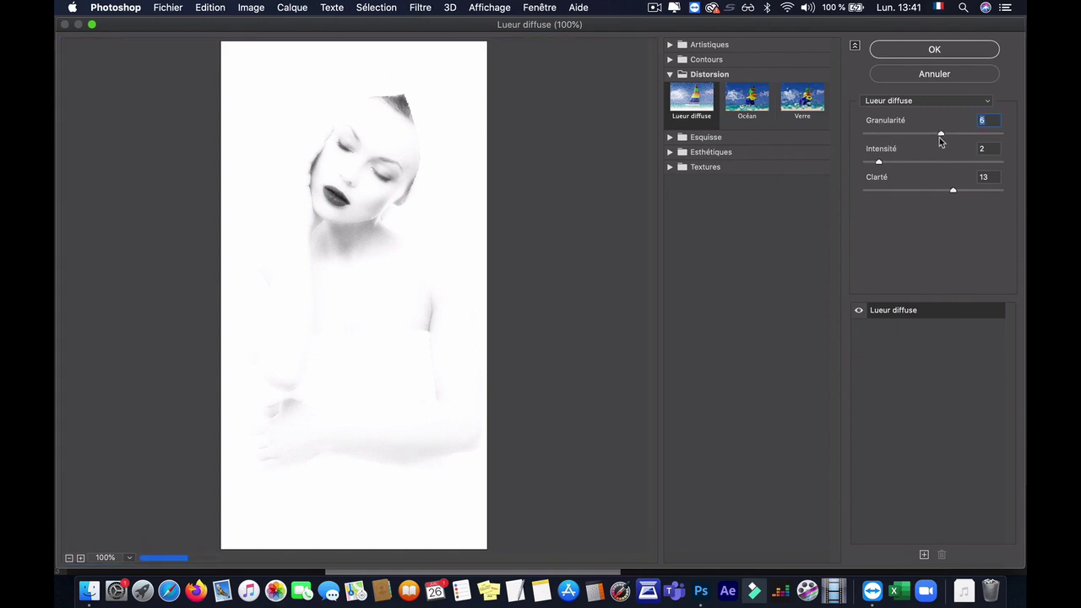
mouse_move(878, 163)
left_mouse_down()
mouse_move(935, 168)
mouse_move(862, 168)
mouse_move(873, 166)
left_mouse_up()
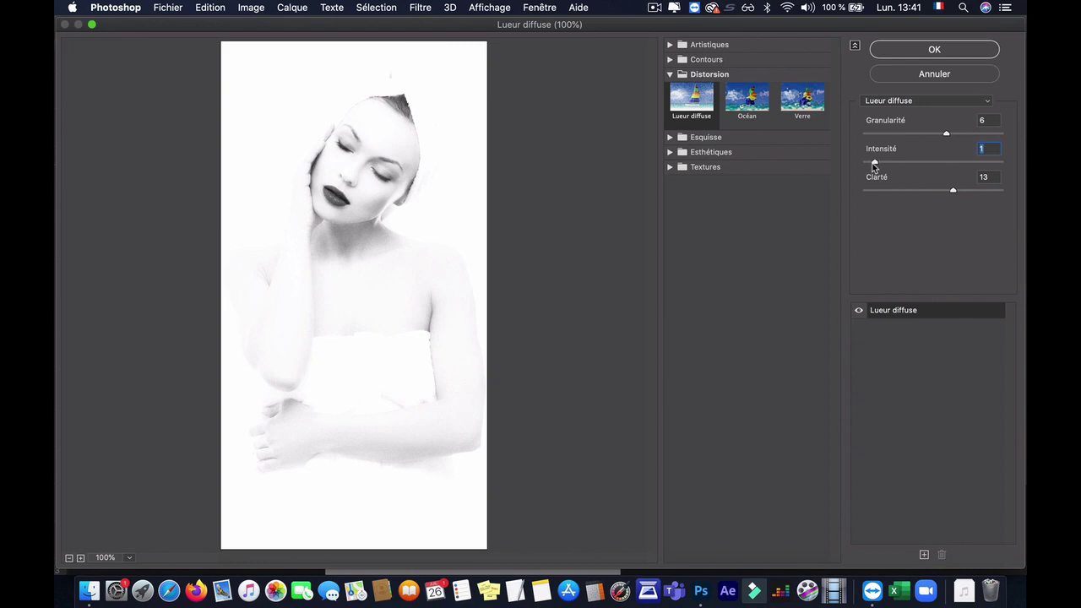
- Fine-tune the Lueur diffuse filter's Intensité, Clarté and Granularité, raising the grain and clarity, and apply it to the alpha channel
left_click_drag(874, 166, 868, 166)
mouse_move(954, 193)
left_mouse_down()
mouse_move(914, 191)
mouse_move(967, 193)
left_mouse_up()
left_click(947, 136)
left_click_drag(965, 135, 971, 137)
mouse_move(872, 163)
left_mouse_down()
mouse_move(947, 168)
mouse_move(872, 167)
left_mouse_up()
mouse_move(967, 191)
left_mouse_down()
mouse_move(977, 193)
mouse_move(963, 194)
left_mouse_up()
left_click(919, 50)
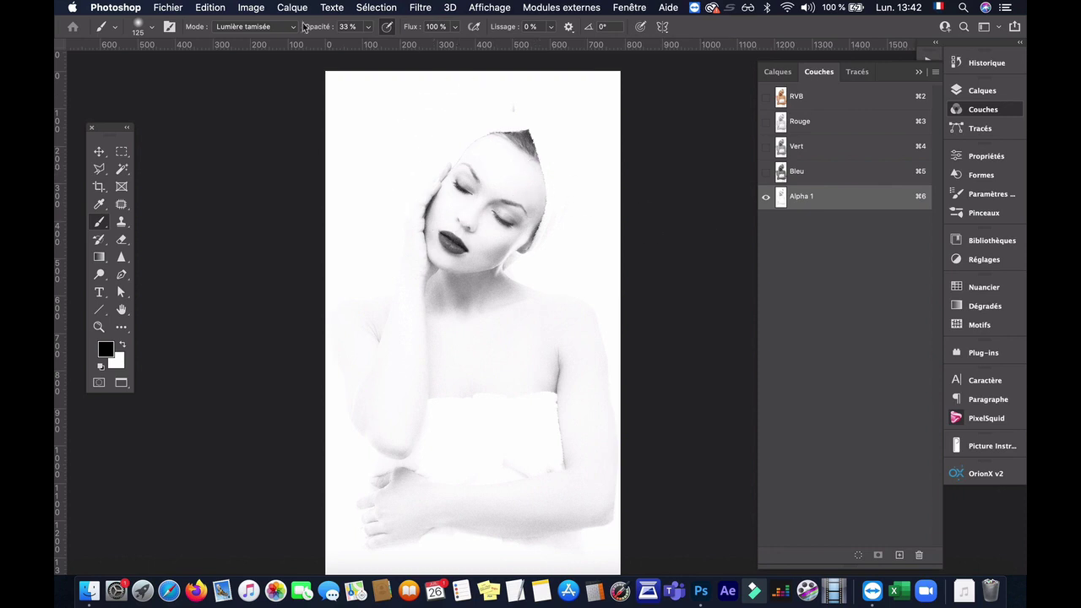
right_click(397, 308)
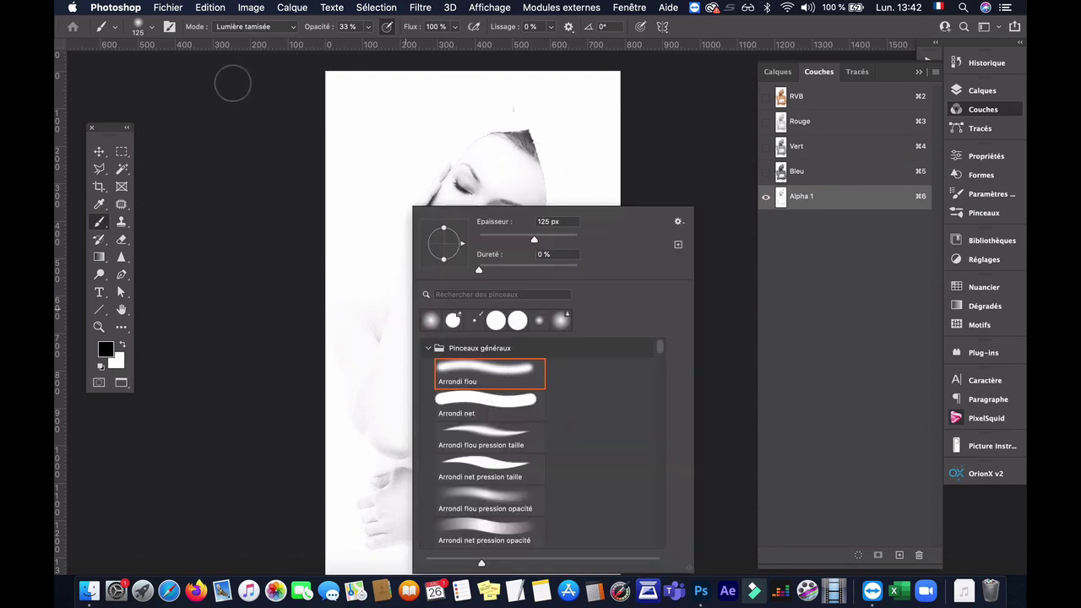
left_click(209, 38)
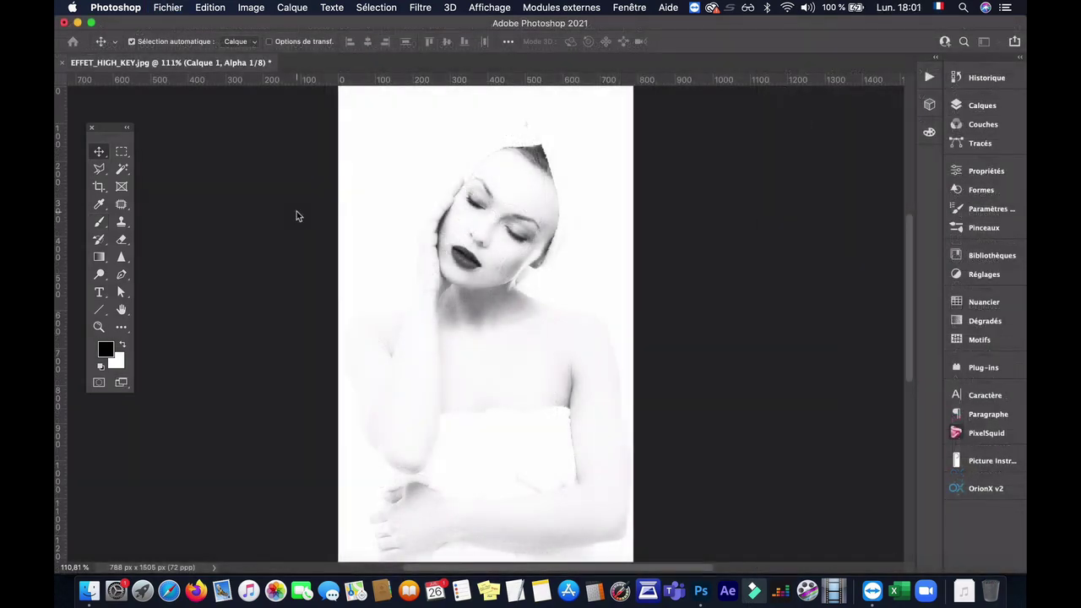
- Create a new A4 portrait document with a resolution of 125 pixels per inch
key("super+n")
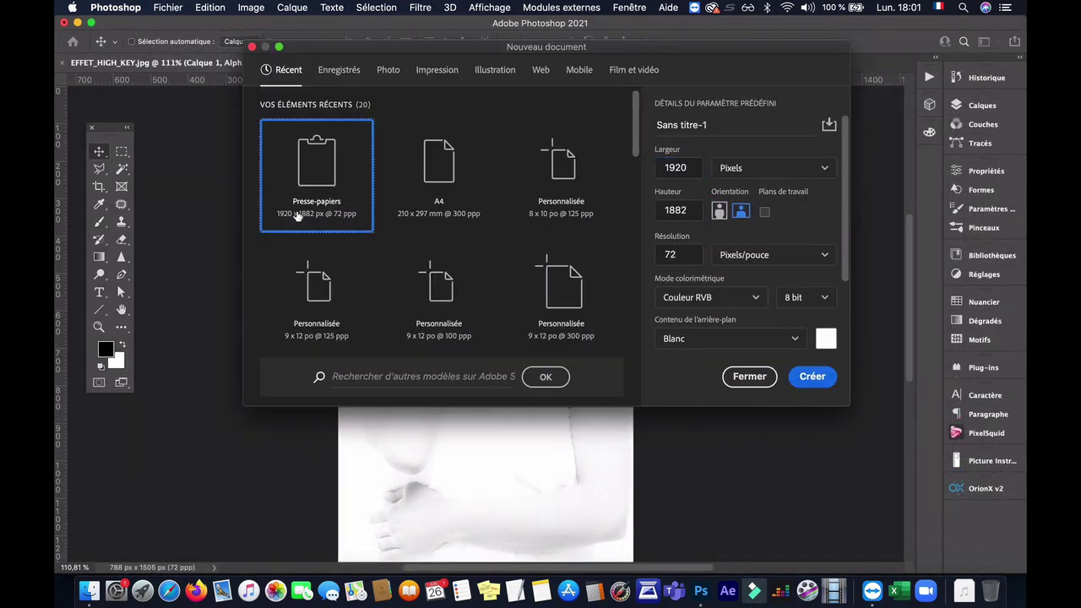
left_click(460, 192)
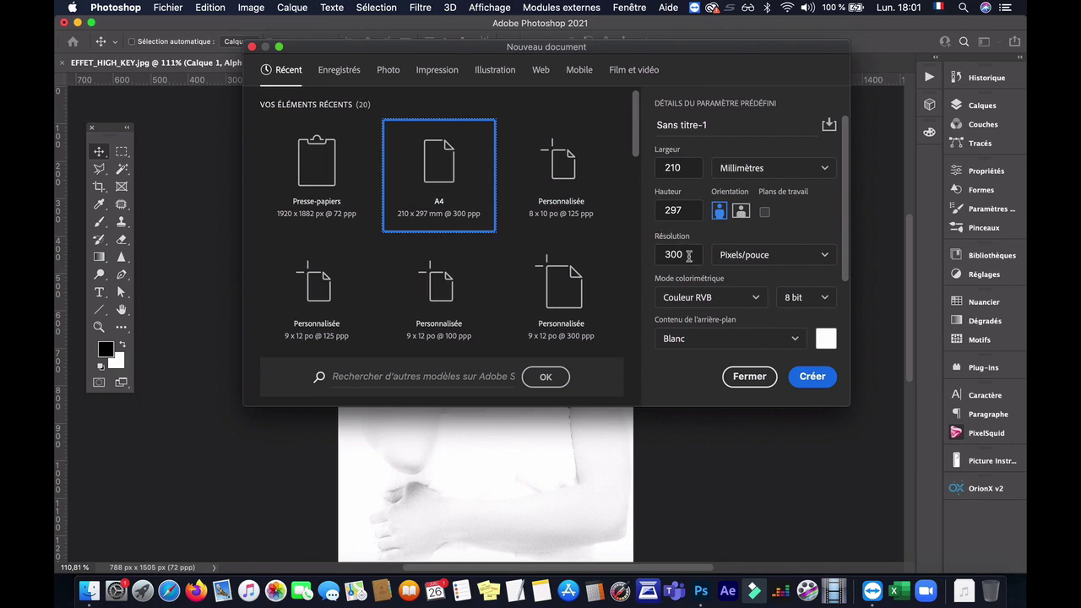
left_click_drag(673, 255, 641, 254)
type("125")
left_click(811, 376)
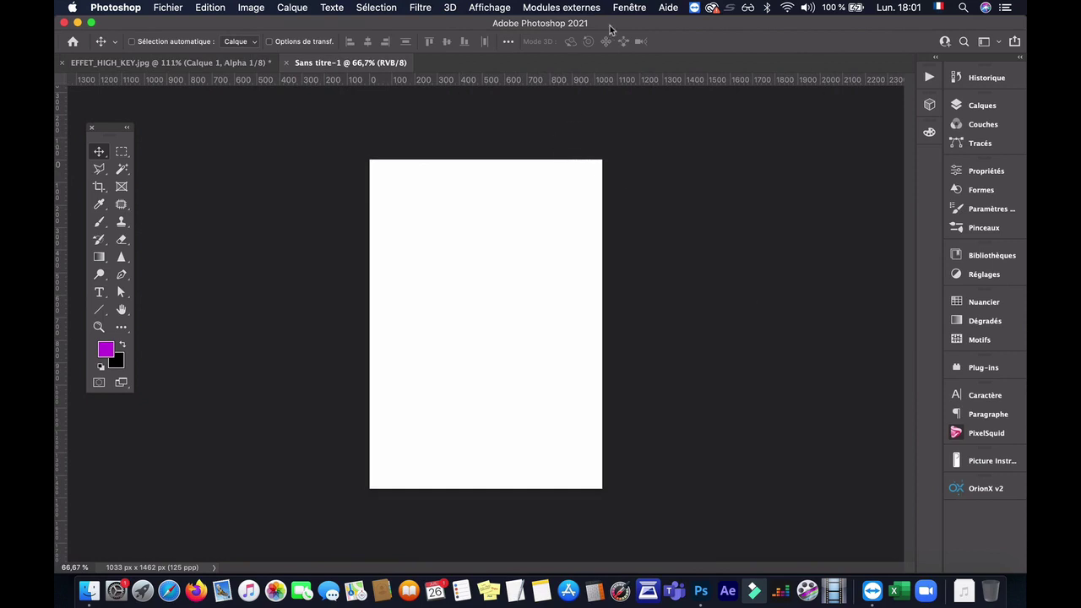
- Tile the two documents vertically and copy the Alpha 1 channel of EFFET_HIGH_KEY.jpg into the new document
left_click(636, 9)
mouse_move(638, 24)
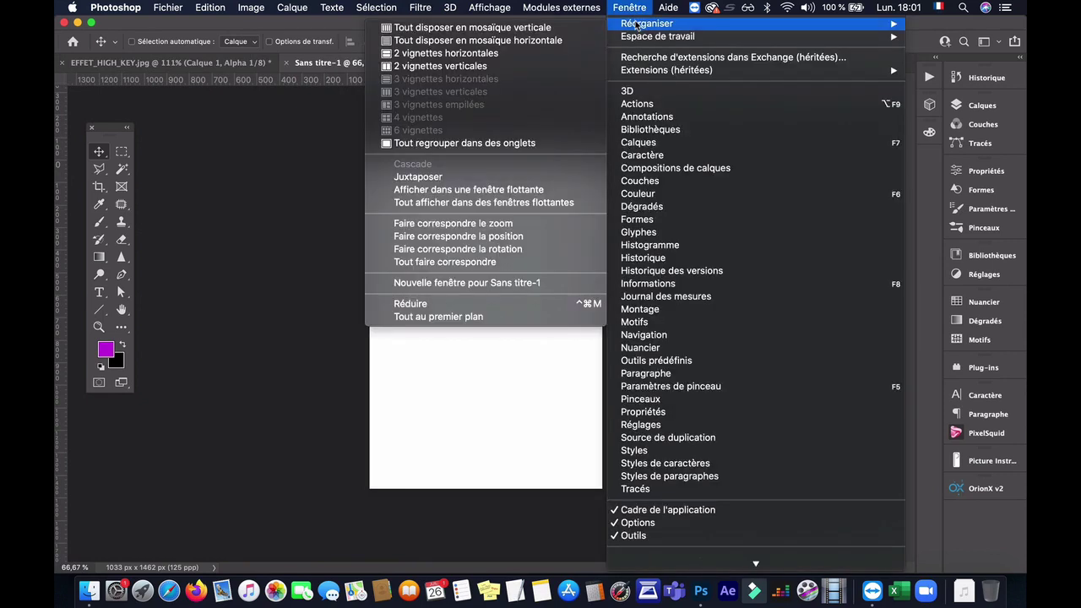
left_click(565, 30)
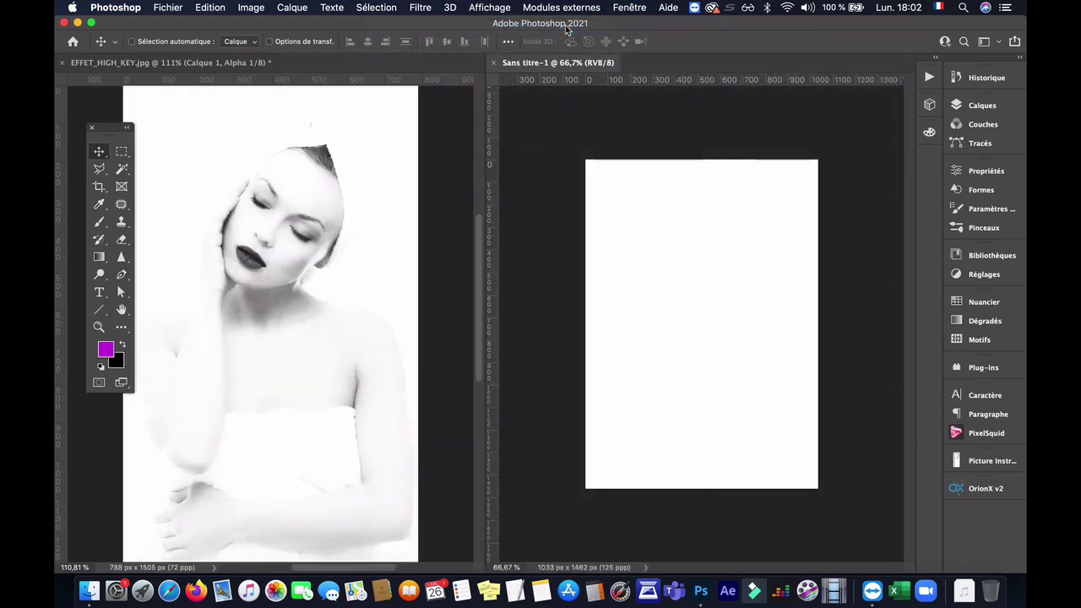
left_click(254, 252)
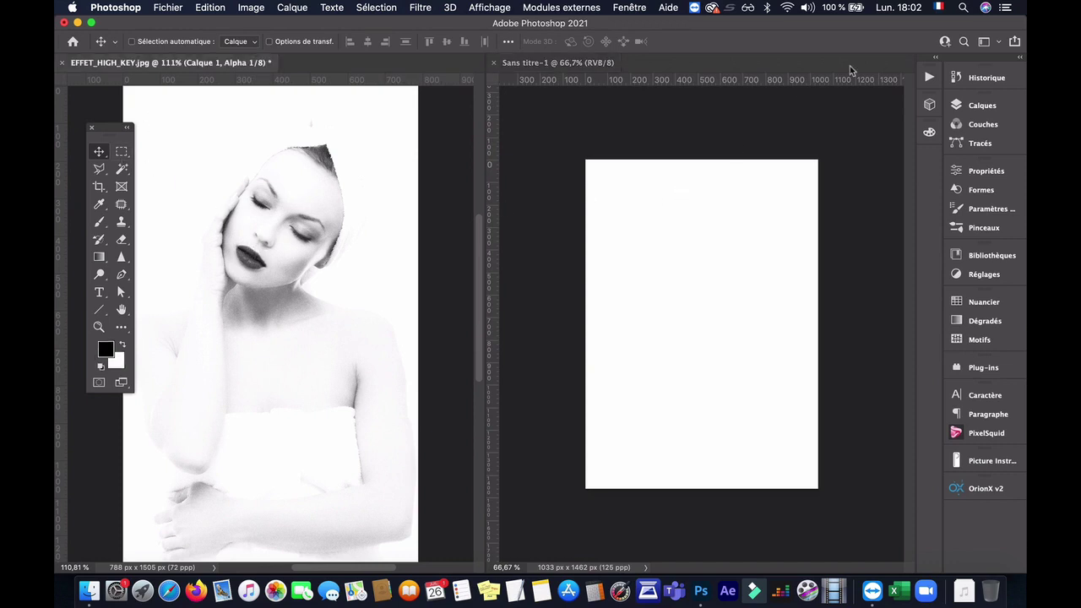
left_click(979, 125)
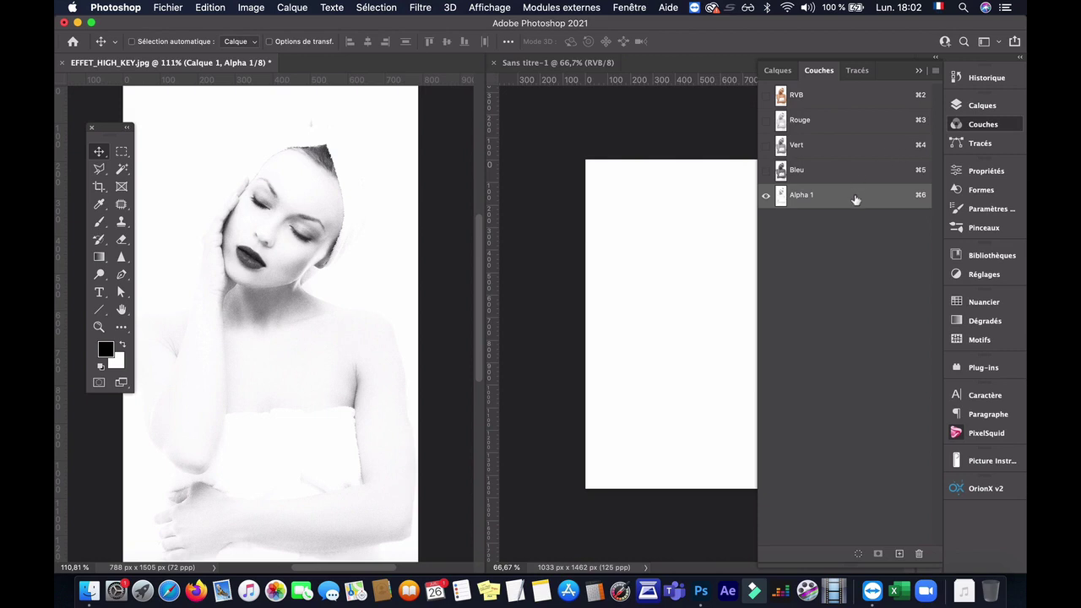
left_click_drag(855, 199, 669, 285)
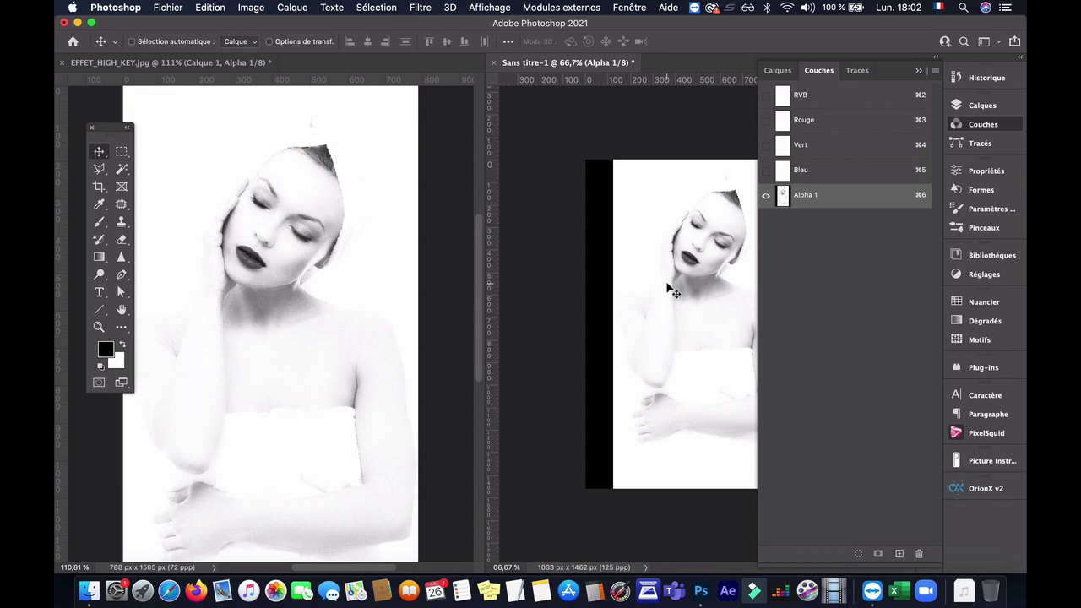
- Show the new document in full-screen mode, then enlarge and reposition the copied channel image so it fills the page
key("f")
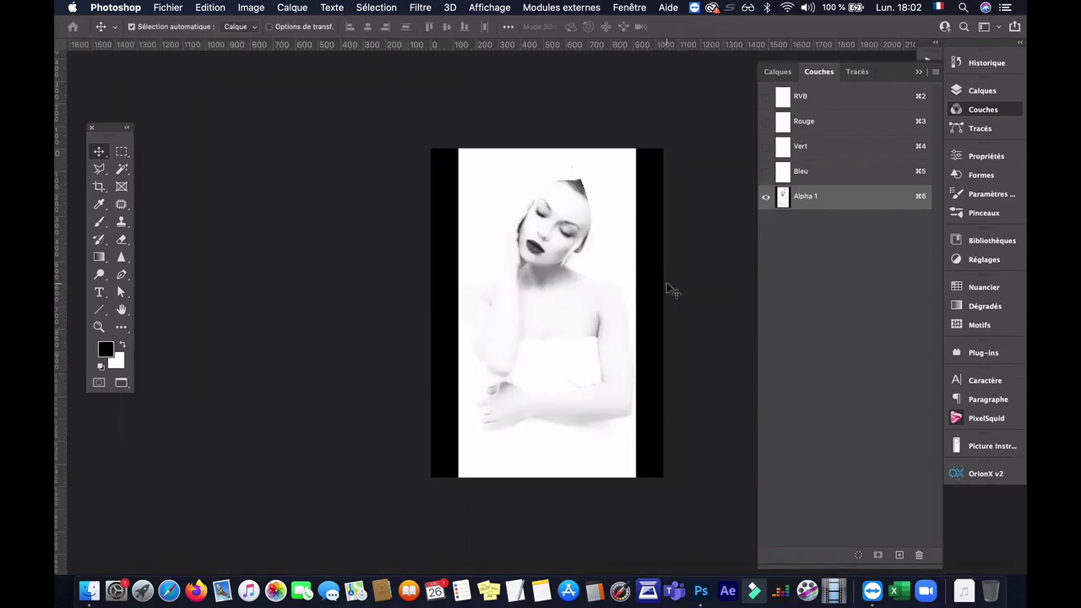
key("super+t")
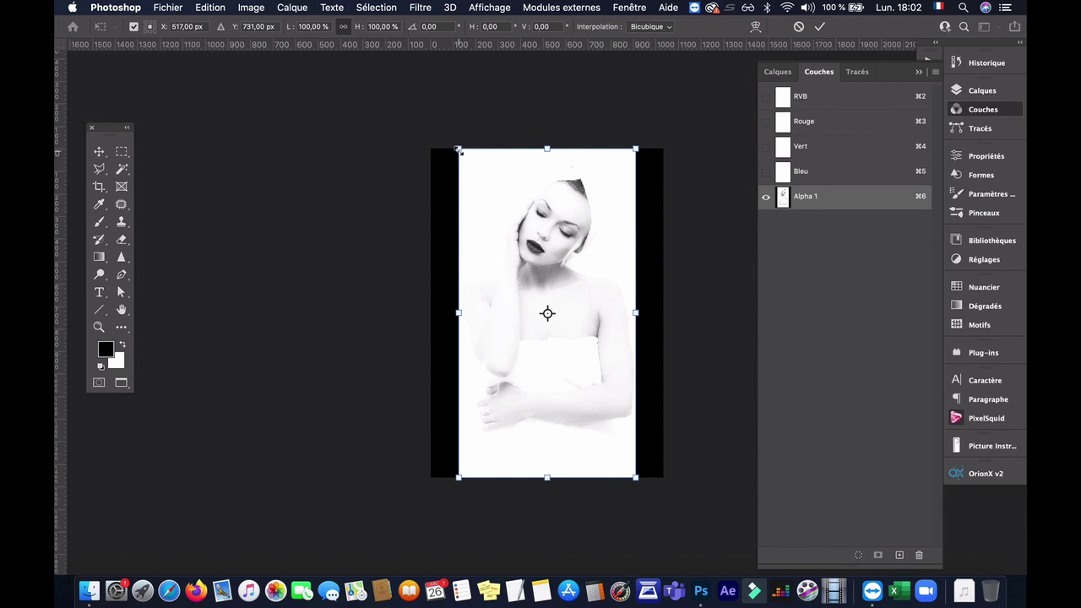
left_click_drag(459, 150, 381, 124)
left_click_drag(481, 201, 486, 225)
key("Return")
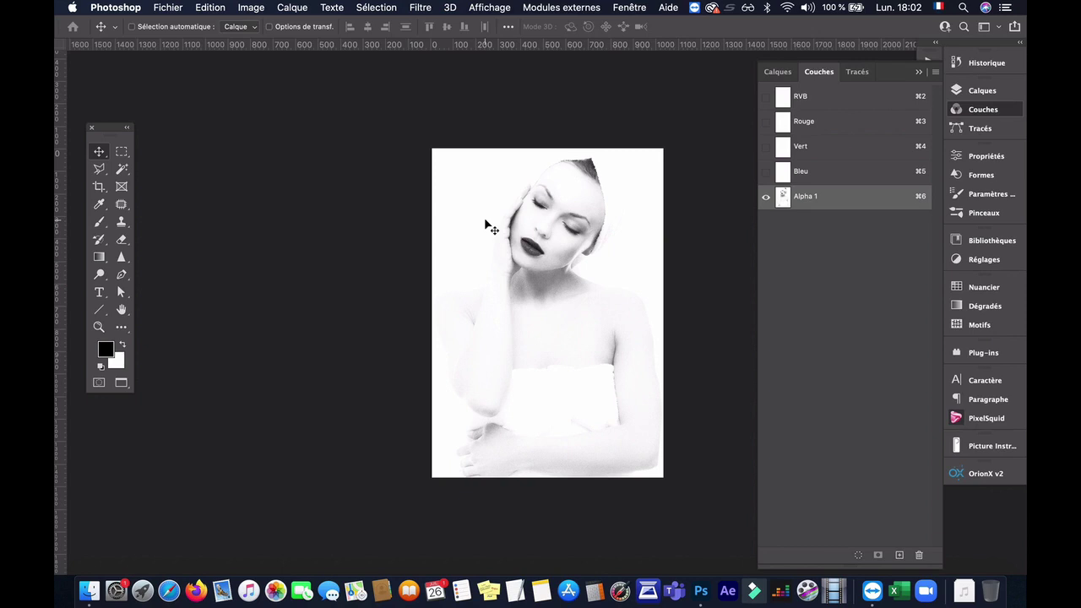
- Load the Alpha 1 channel as a selection and invert it to target the dark areas
key("super")
left_click(783, 197, "super")
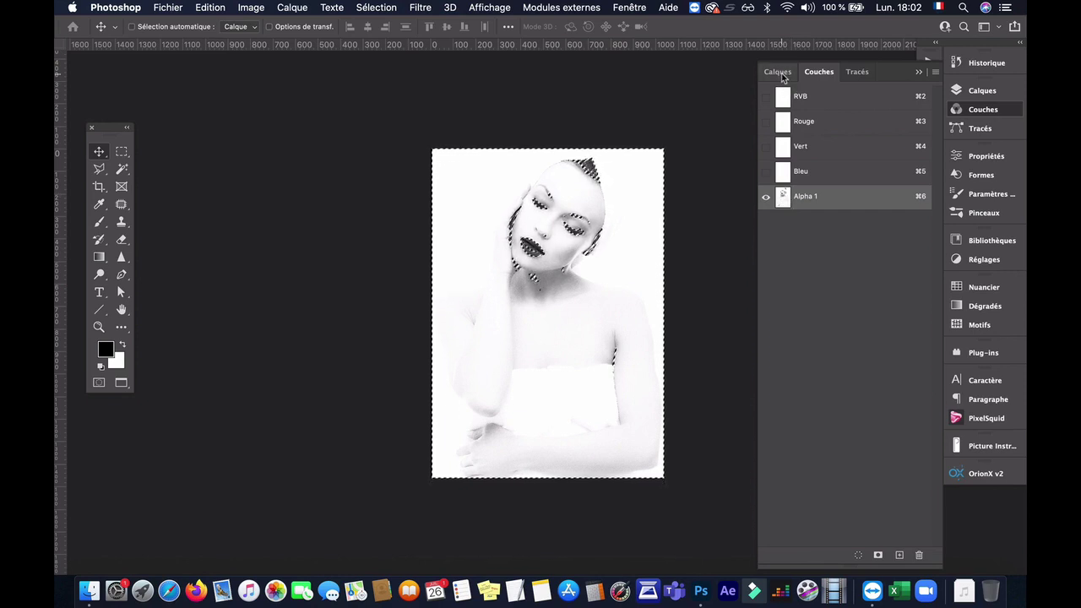
key("super+shift+i")
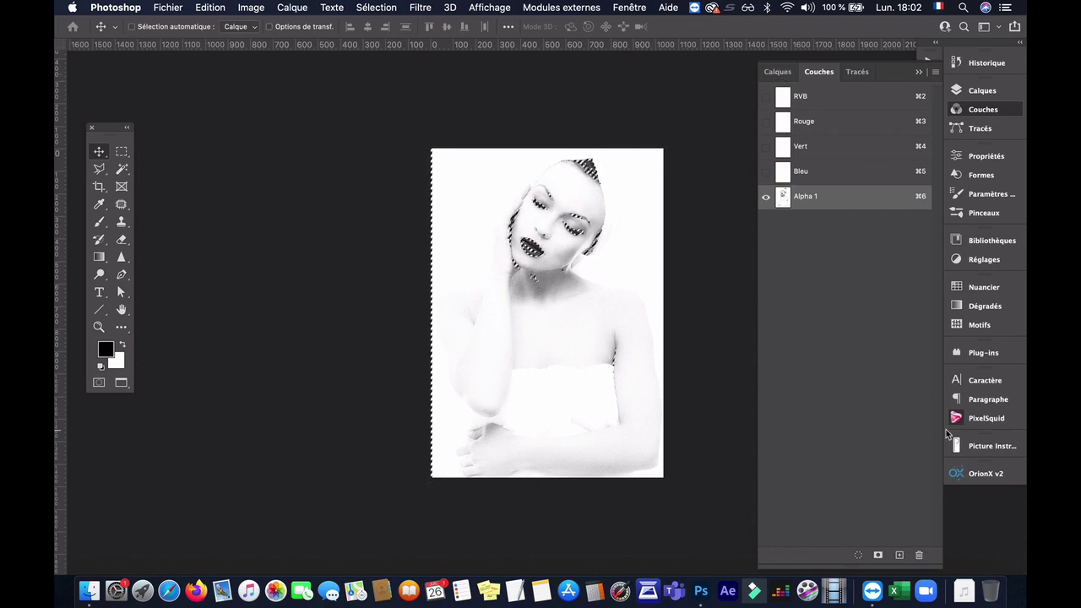
- Create a new layer, fill the inverted selection with the purple foreground colour at 100% opacity, and deselect
left_click(776, 73)
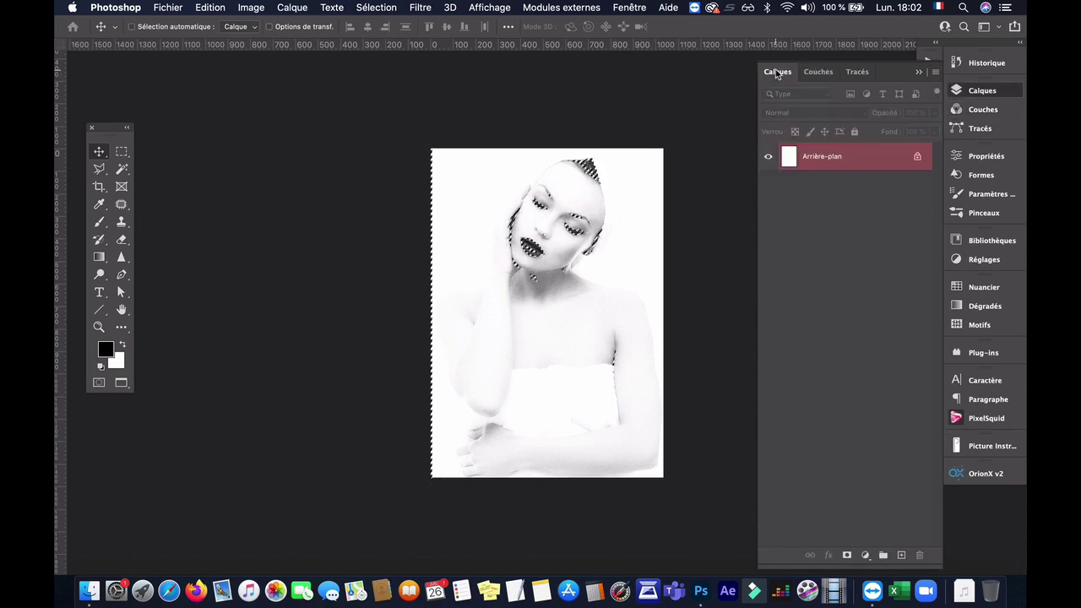
left_click(902, 555)
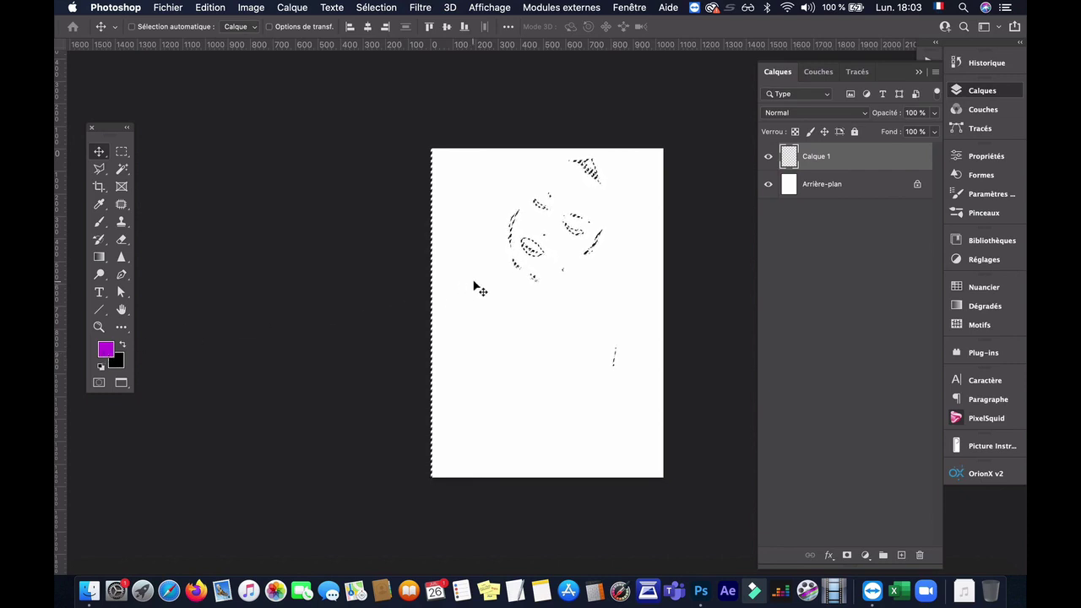
key("shift+BackSpace")
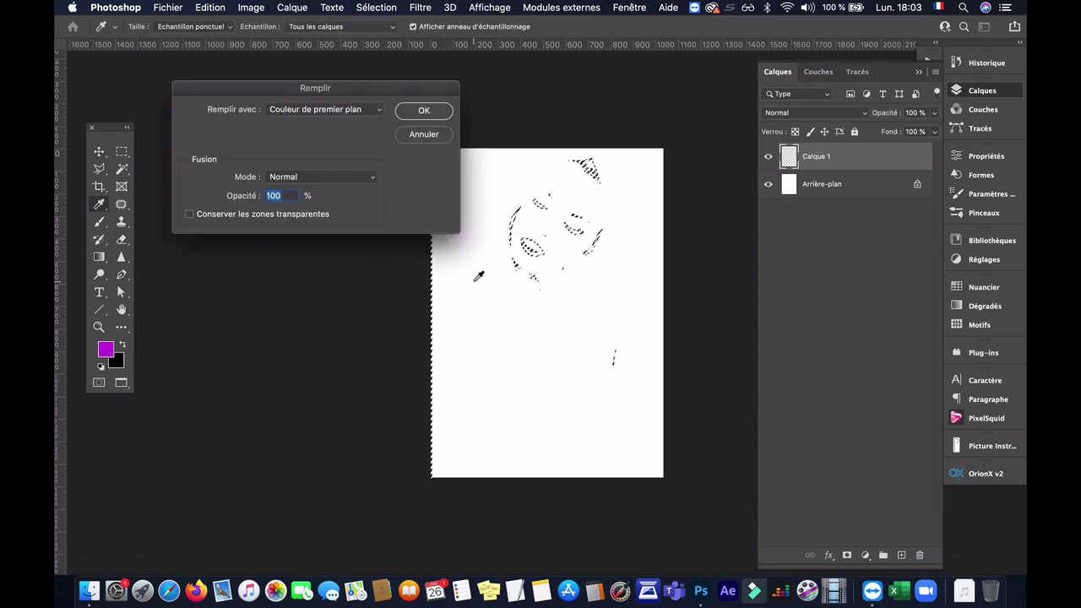
key("Return")
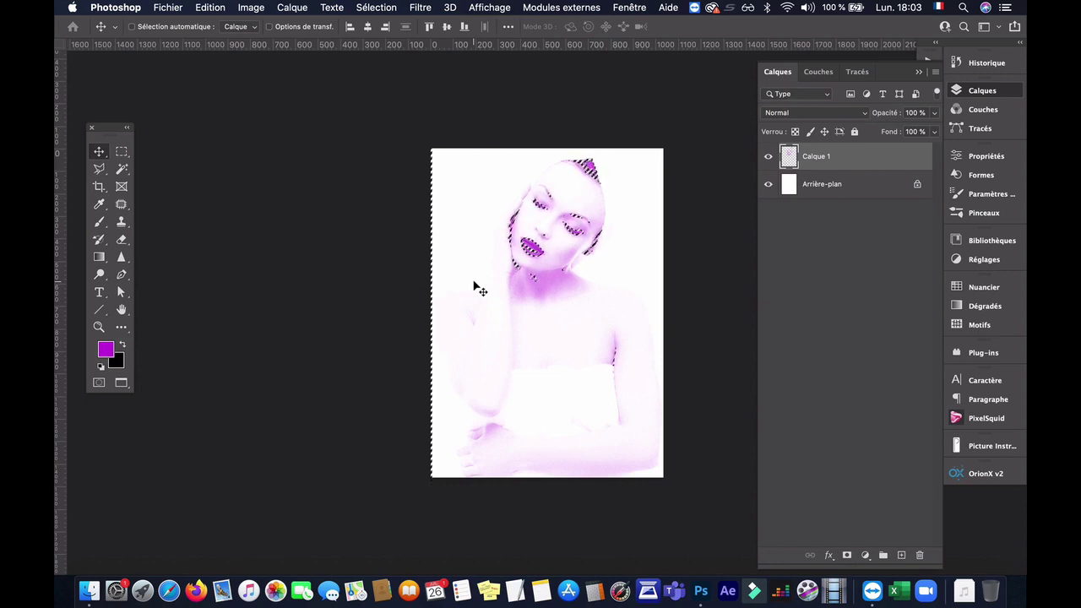
key("super+d")
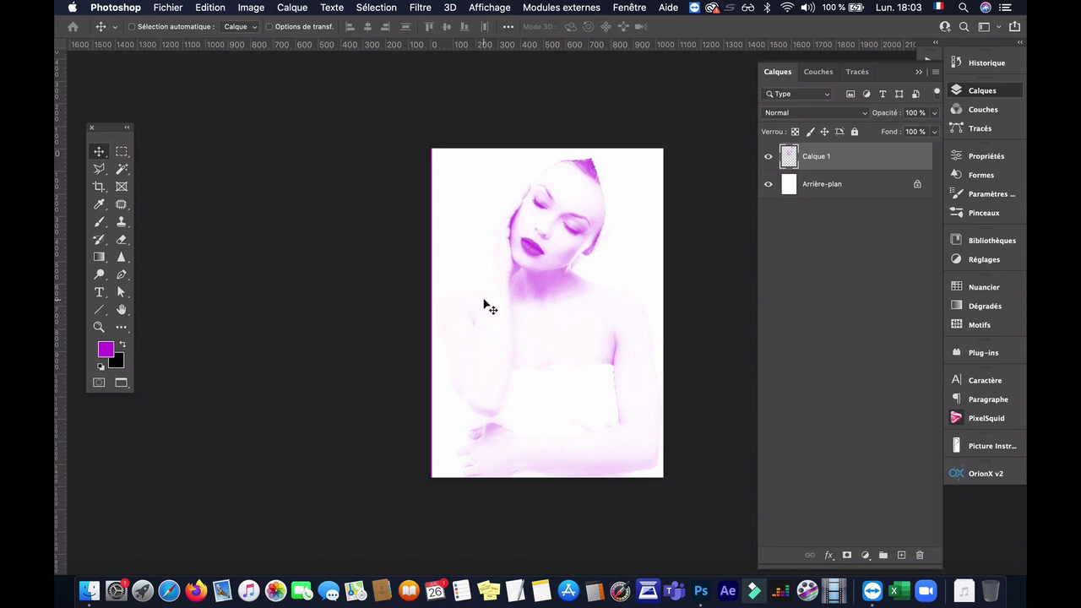
- Stretch the purple portrait layer slightly past the page's left edge and check its transparency with the background briefly hidden
key("z")
key("super+t")
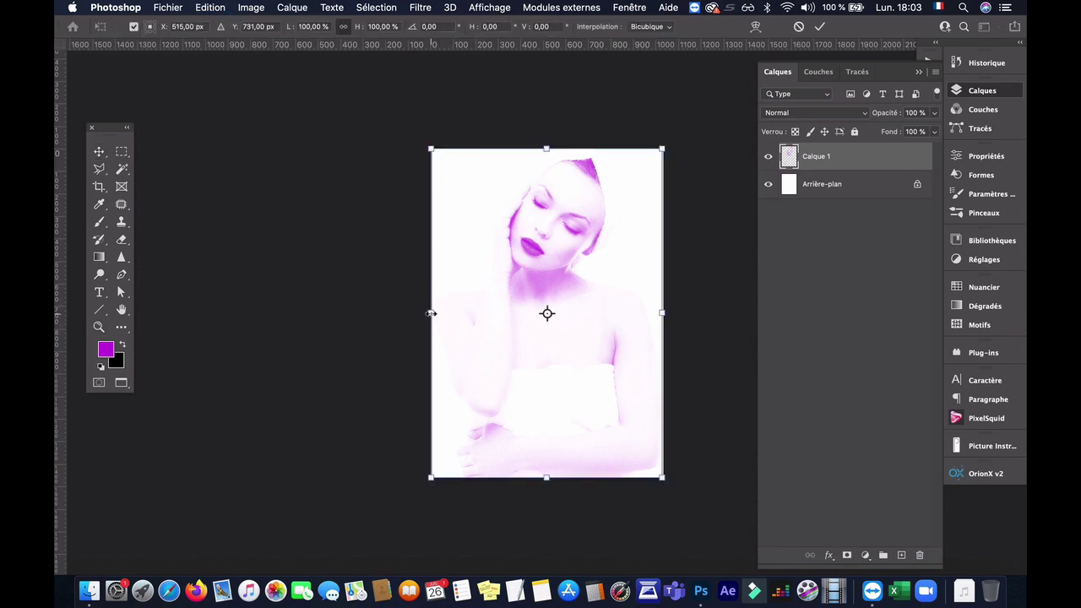
left_click_drag(430, 313, 427, 313)
key("Return")
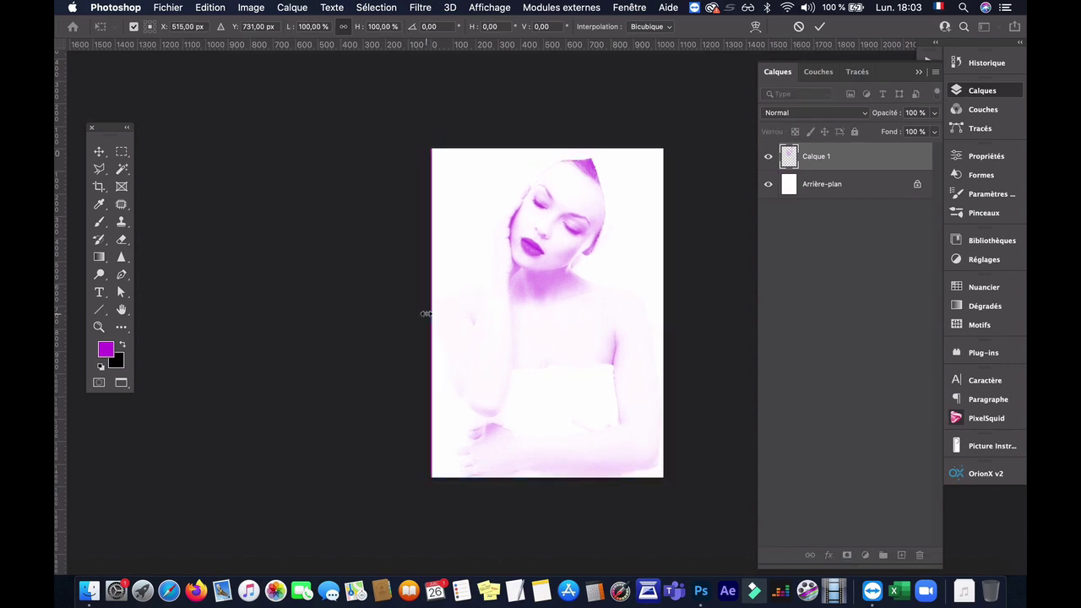
key("z")
key("v")
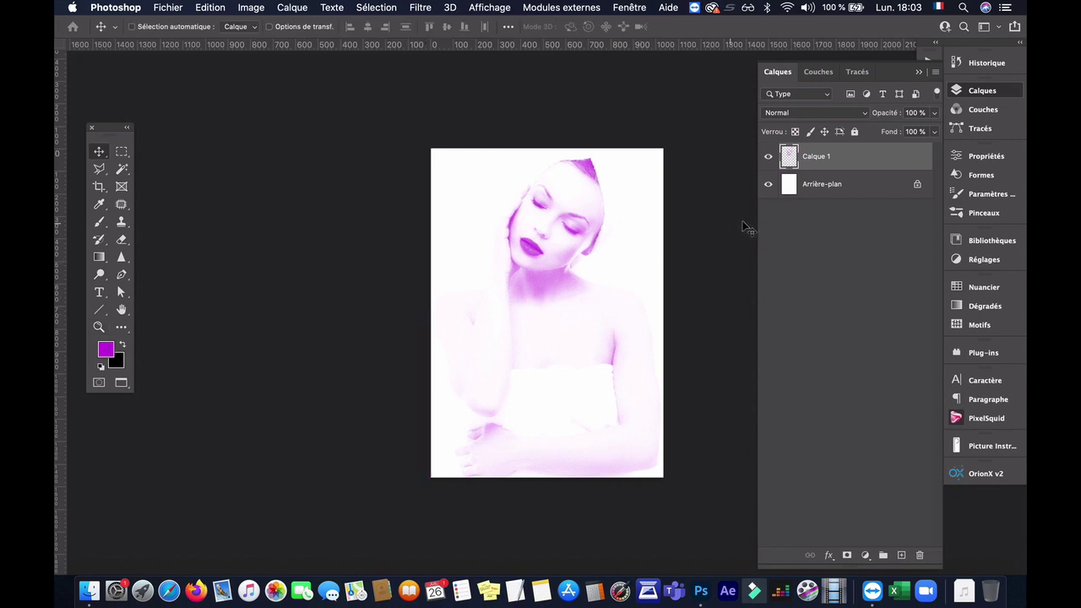
left_click(768, 185)
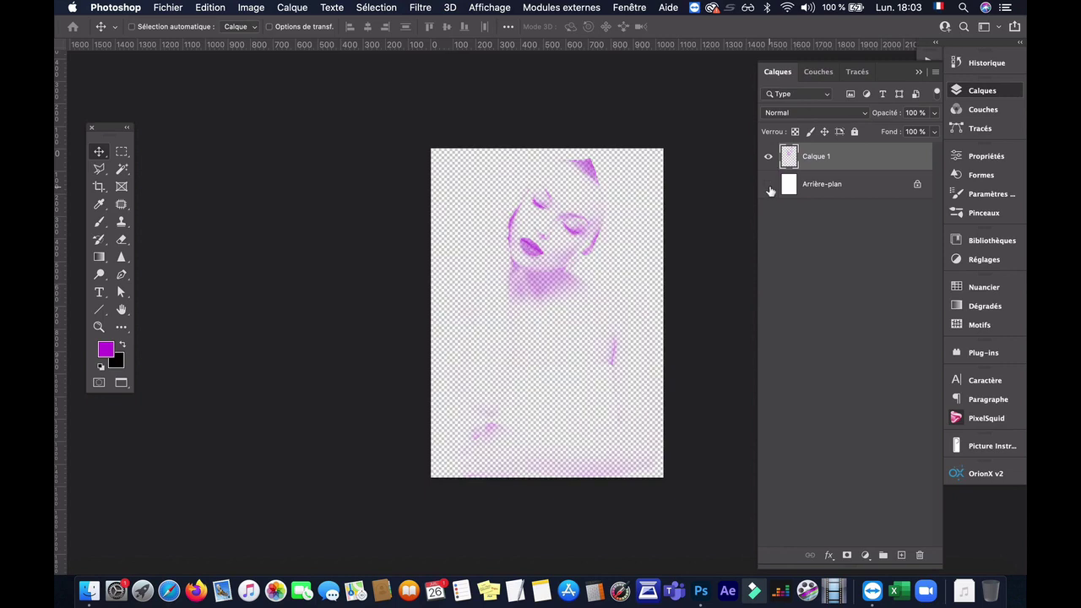
left_click(769, 185)
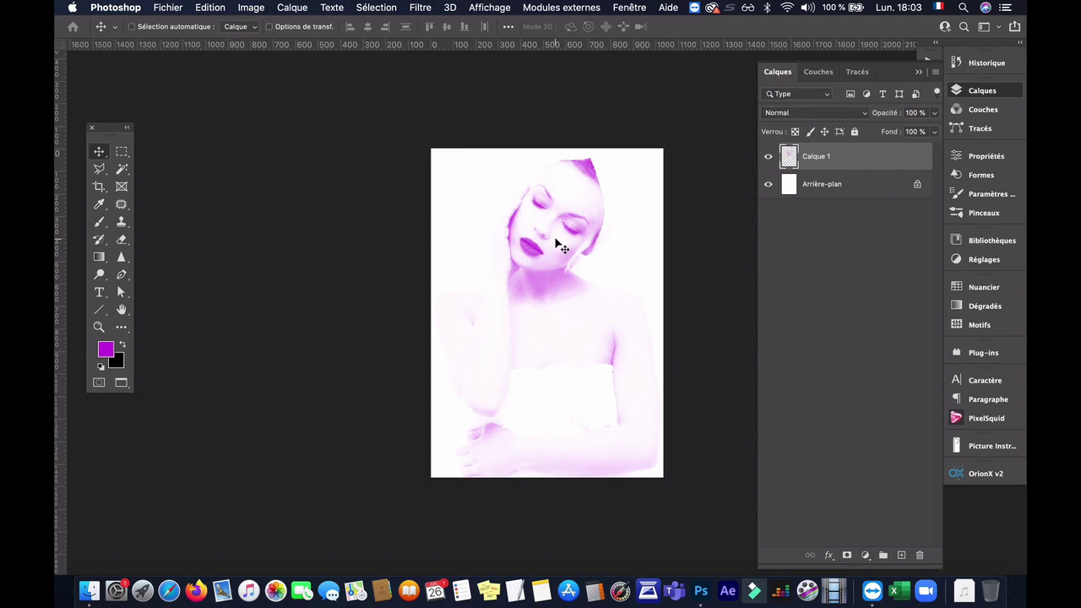
- Add a colour overlay style to Calque 1 in teal #207e8c, with Normal blending and 100% opacity
double_click(876, 163)
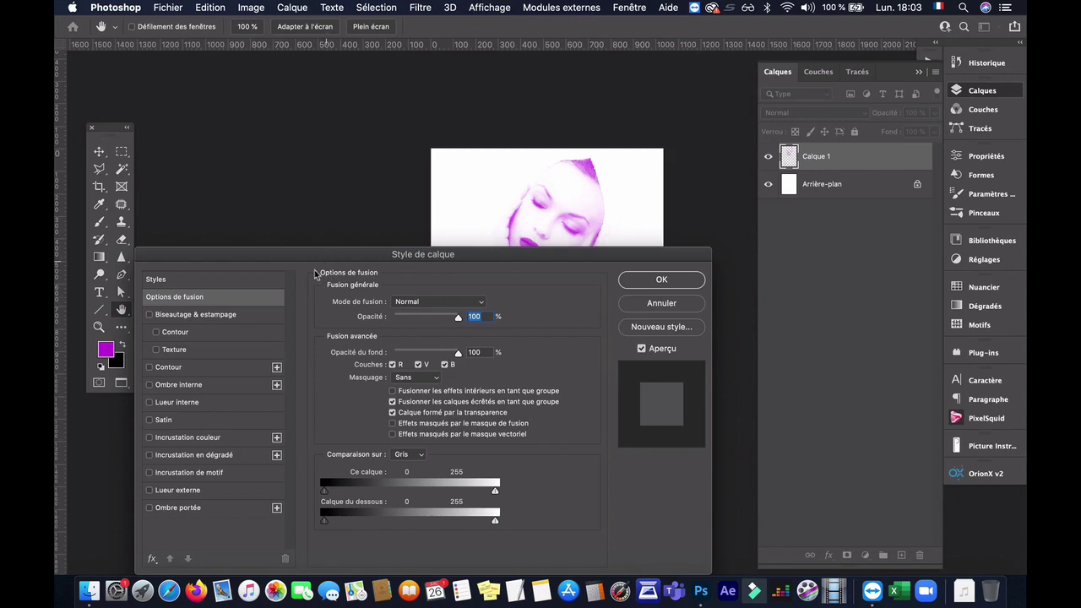
left_click(238, 437)
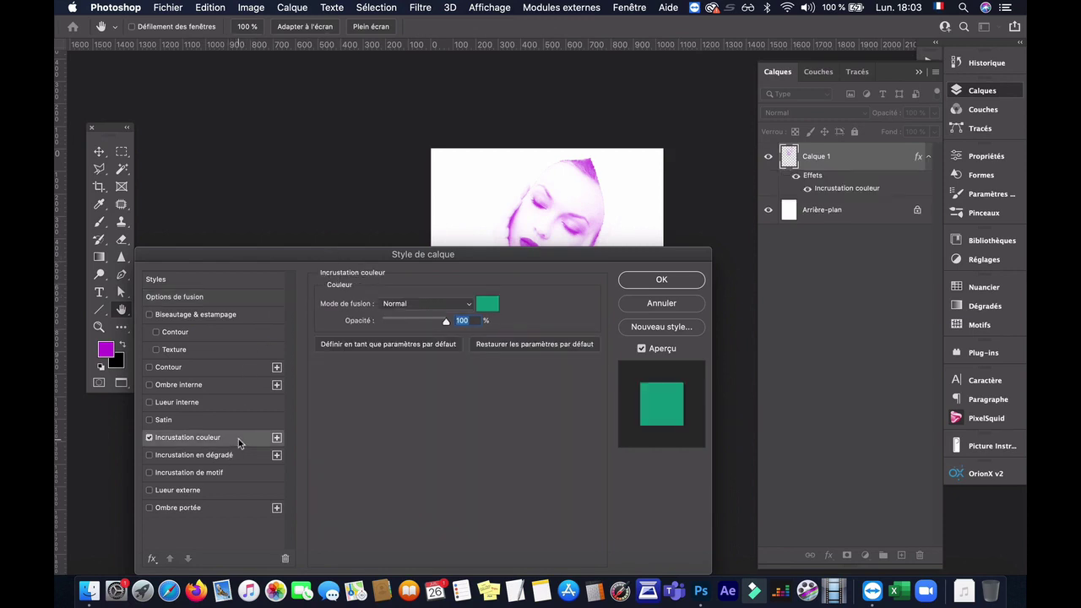
left_click_drag(375, 254, 429, 381)
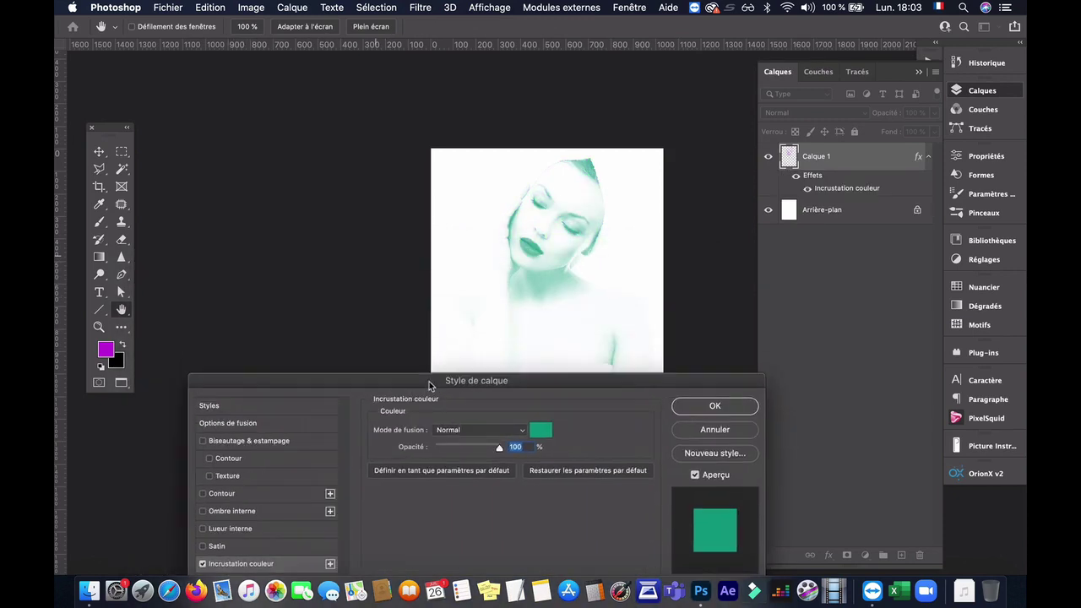
left_click(542, 433)
mouse_move(778, 315)
left_mouse_down()
mouse_move(724, 354)
mouse_move(763, 335)
mouse_move(774, 349)
mouse_move(826, 335)
left_mouse_up()
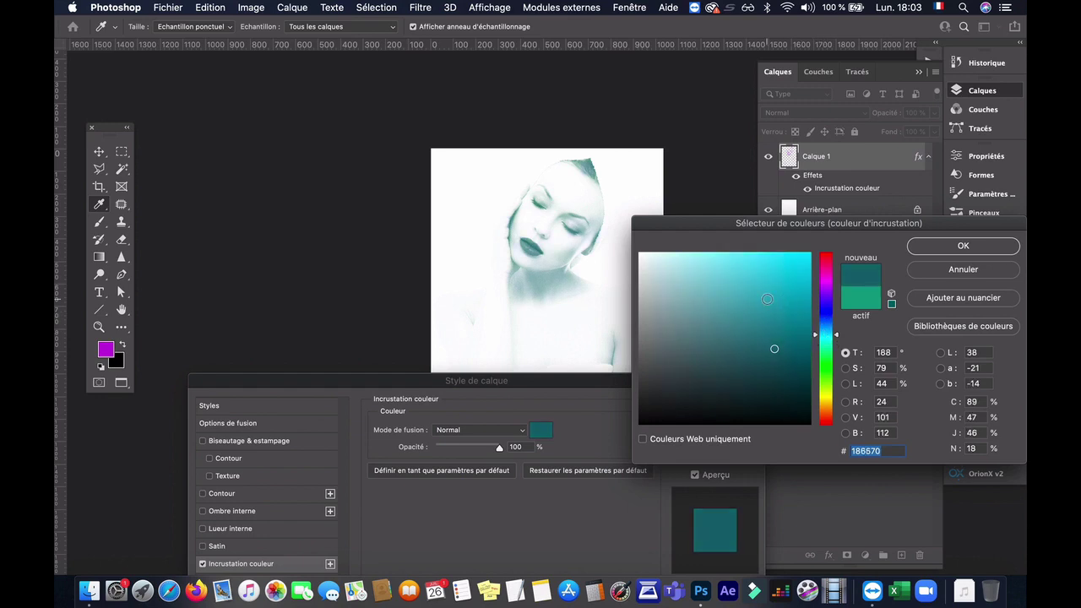
mouse_move(766, 298)
left_mouse_down()
mouse_move(786, 273)
mouse_move(788, 295)
mouse_move(756, 281)
left_mouse_up()
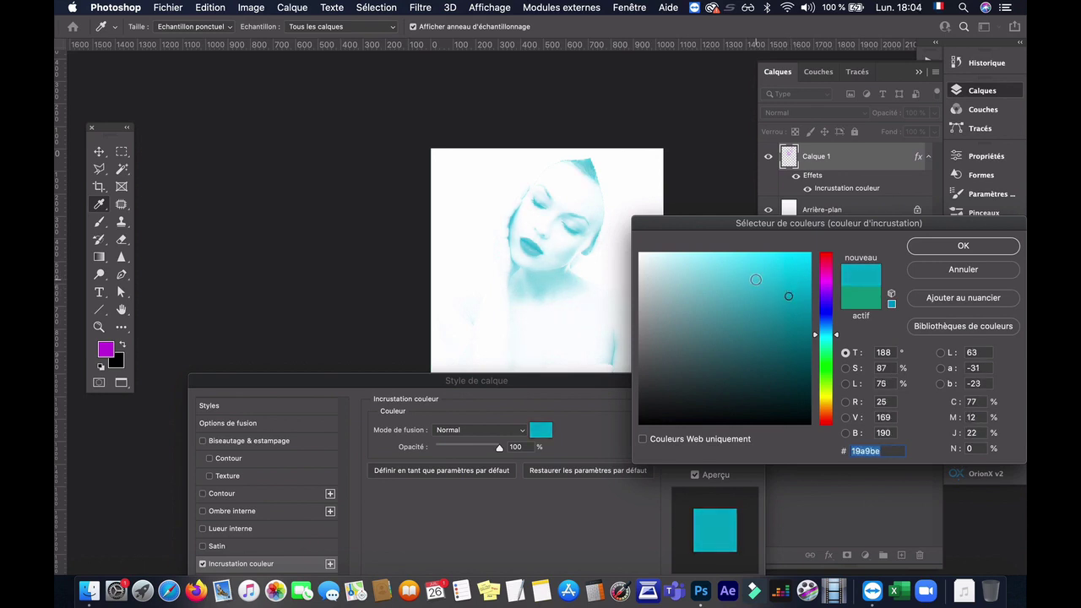
left_click(771, 330)
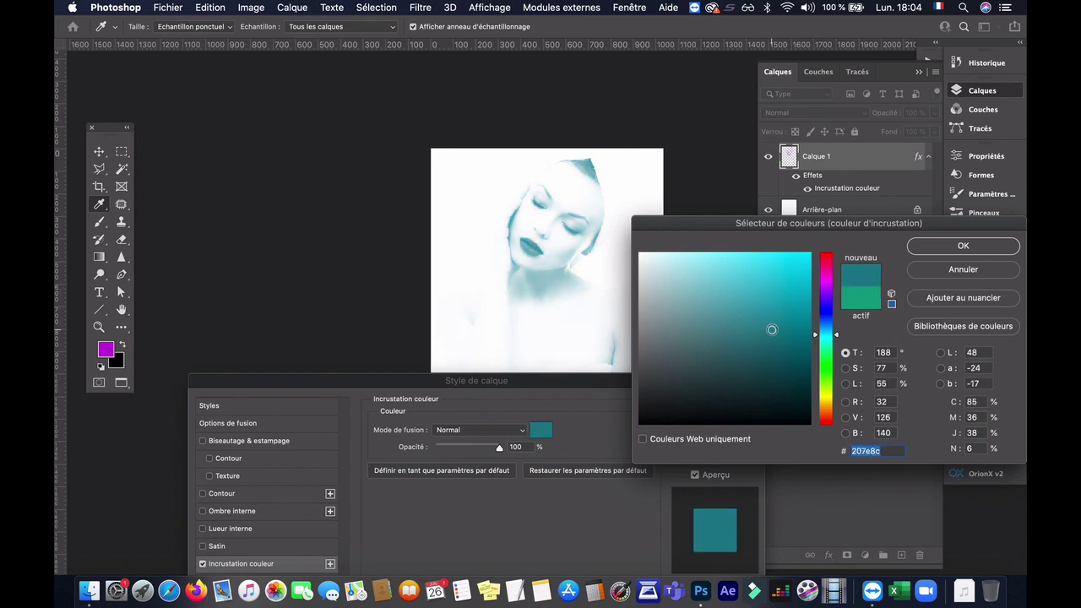
left_click(956, 252)
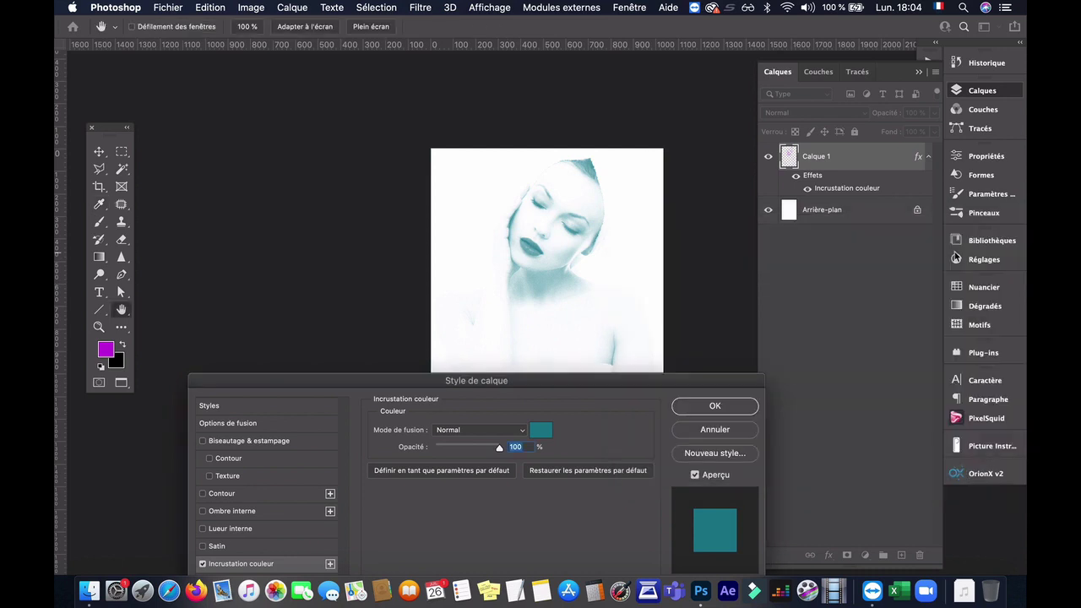
left_click(746, 407)
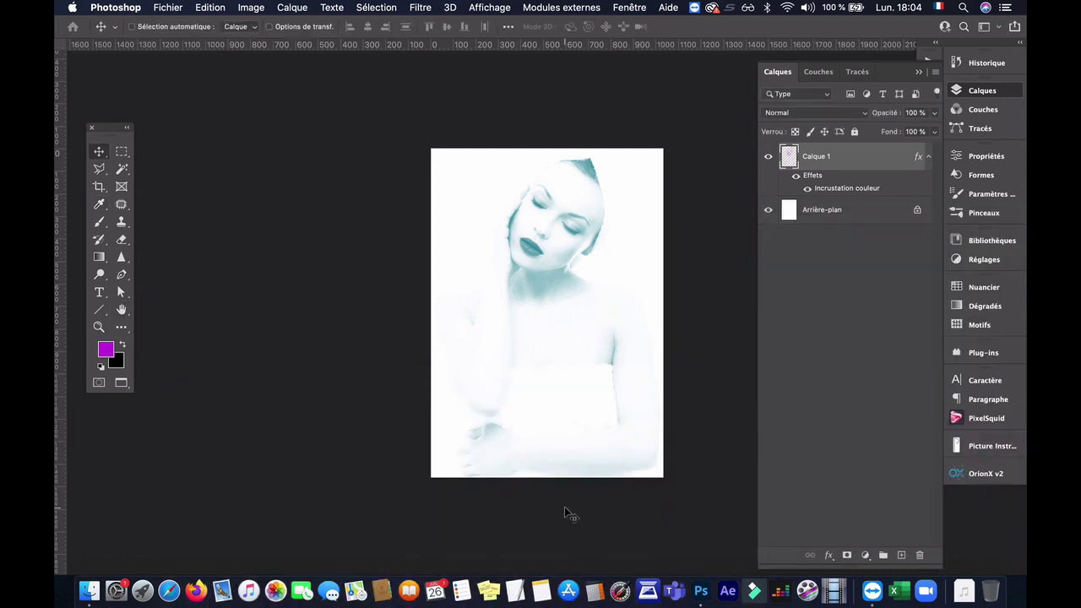
- Examine the teal portrait enlarged in full-screen mode
key("f")
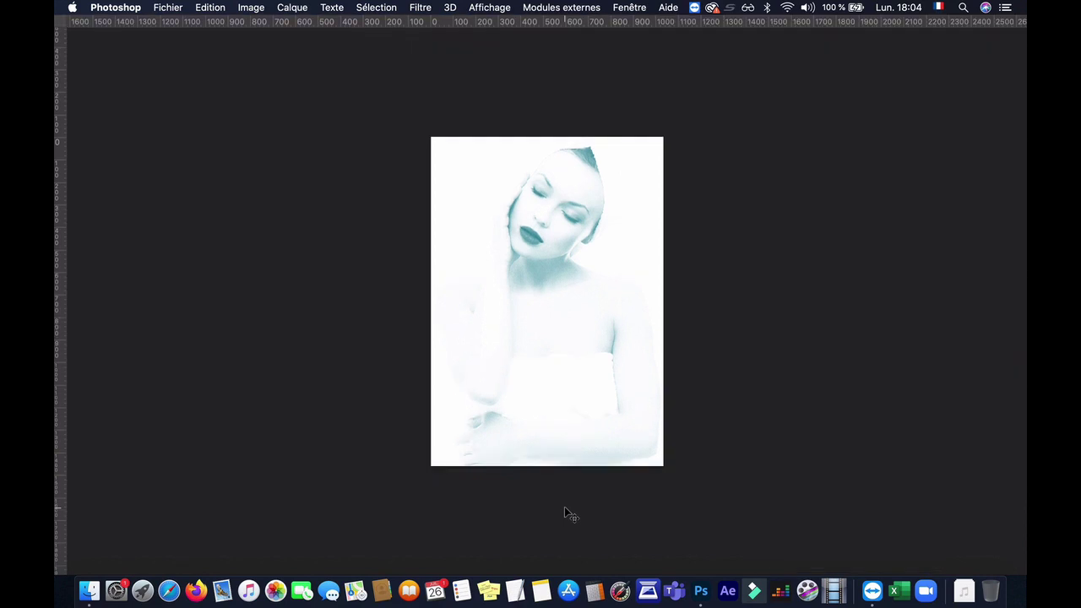
key("ctrl+plus")
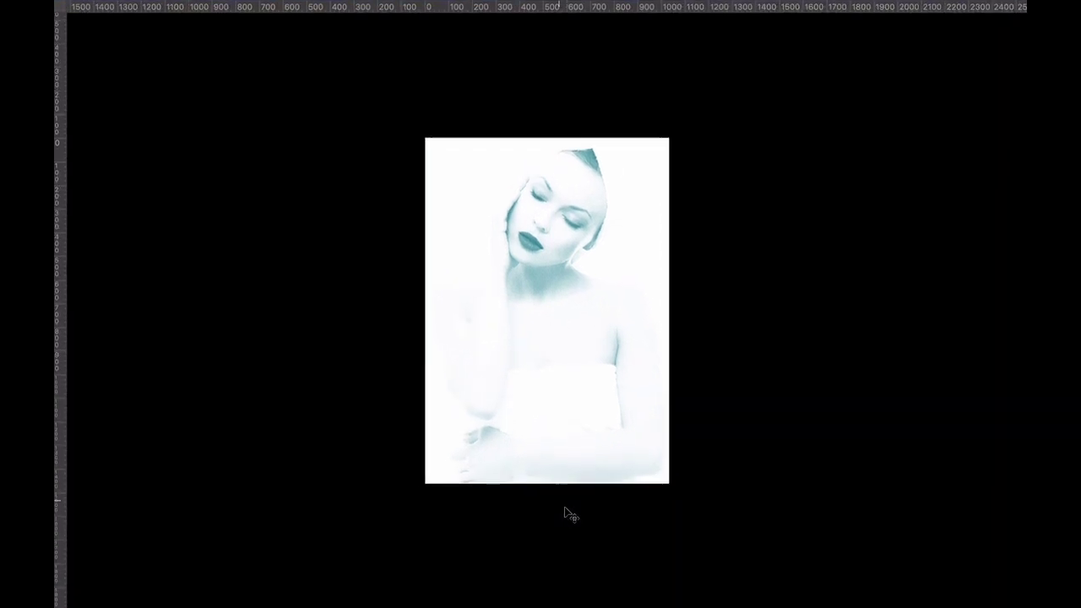
scroll(565, 511, "up", 3)
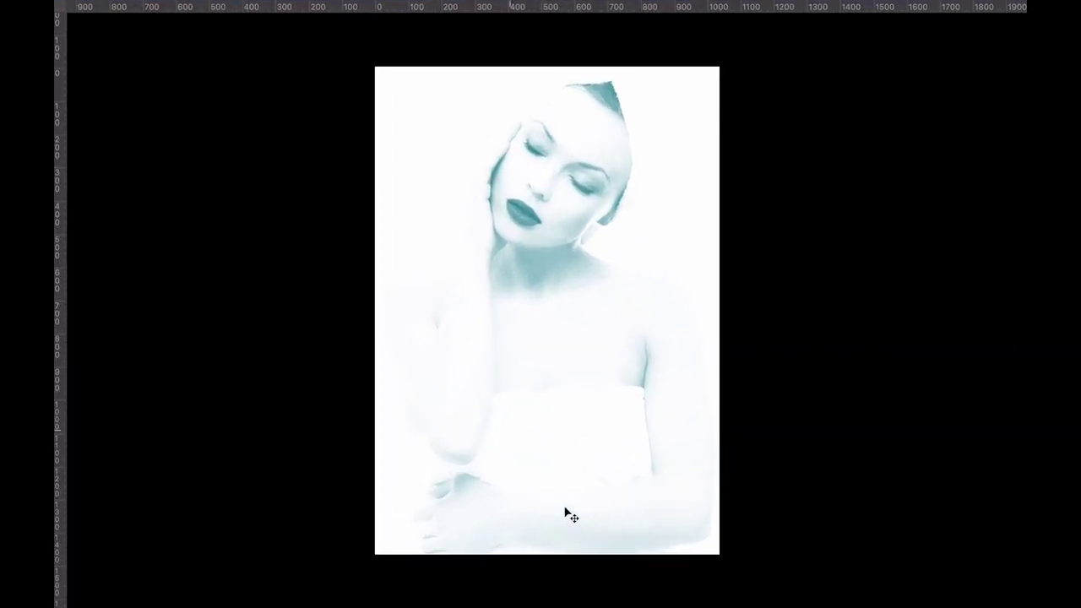